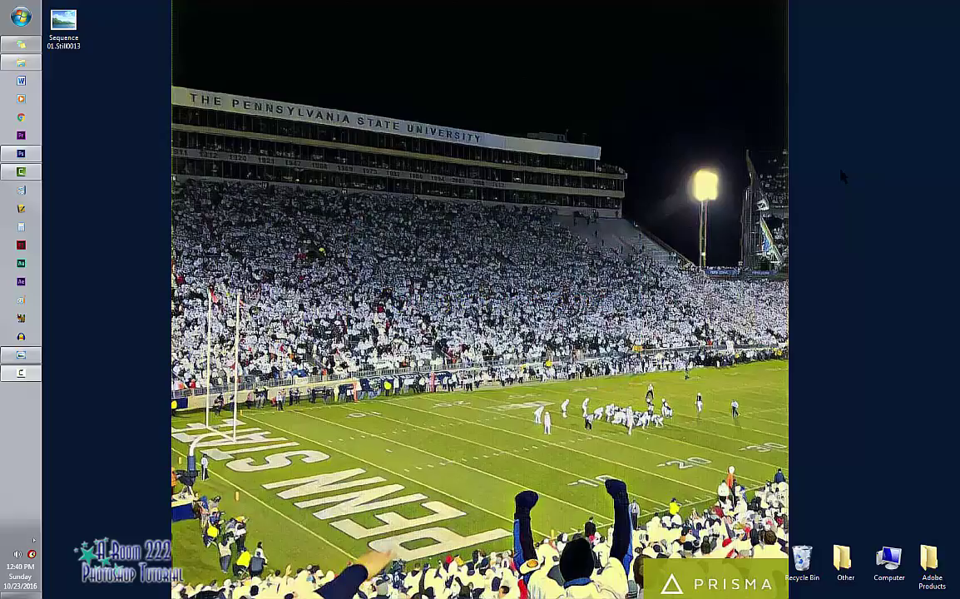
# Open the Letters image from Photoshop Tools and Resources > Stock Photos > Typography Examples
pyautogui.click(18, 64)
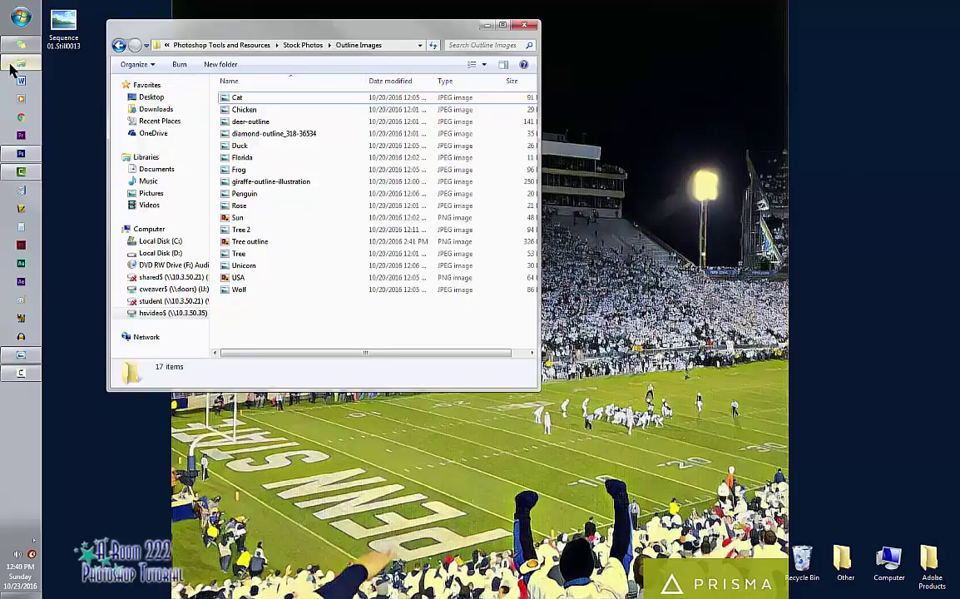
pyautogui.click(232, 47)
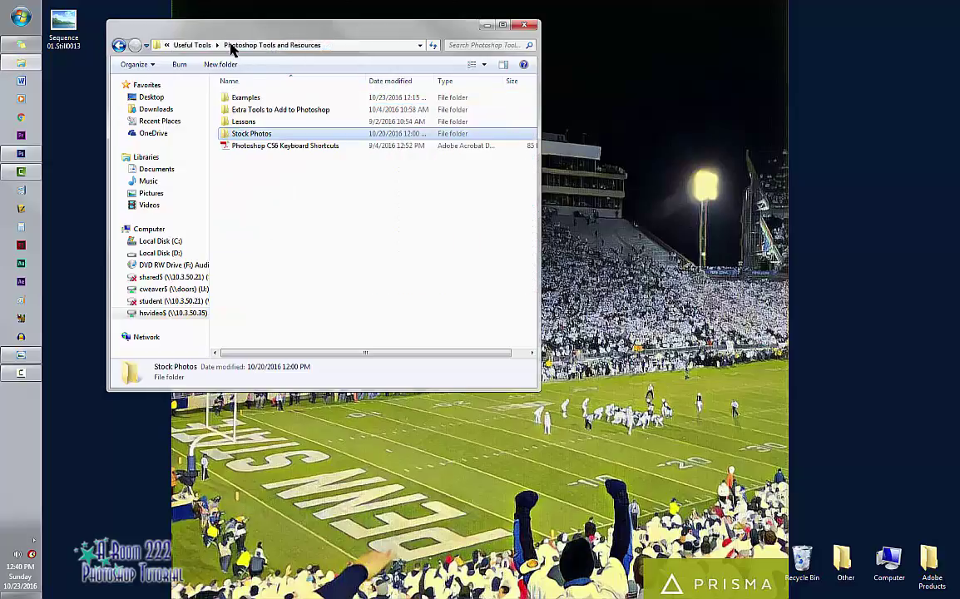
pyautogui.doubleClick(275, 134)
pyautogui.doubleClick(278, 195)
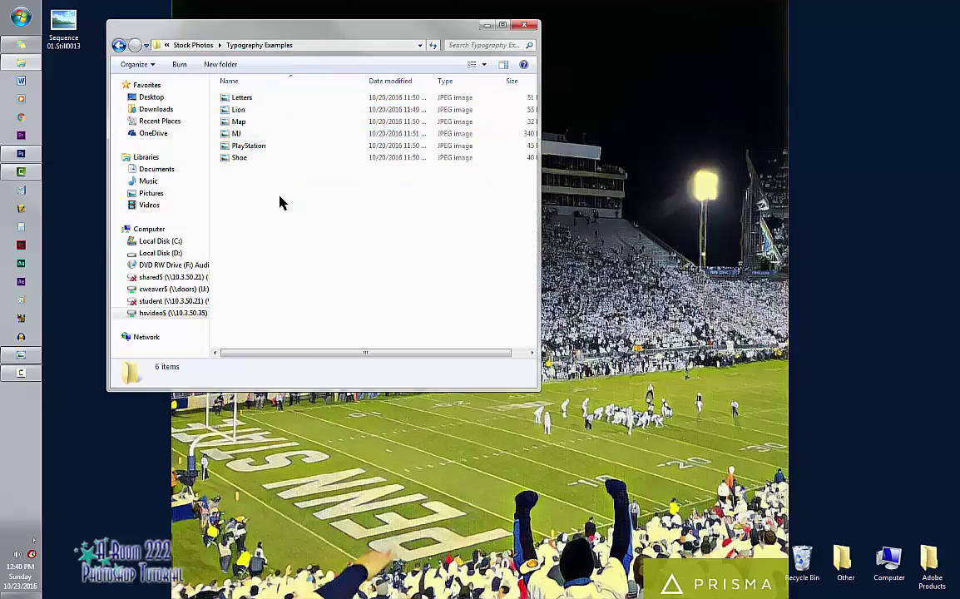
pyautogui.doubleClick(272, 99)
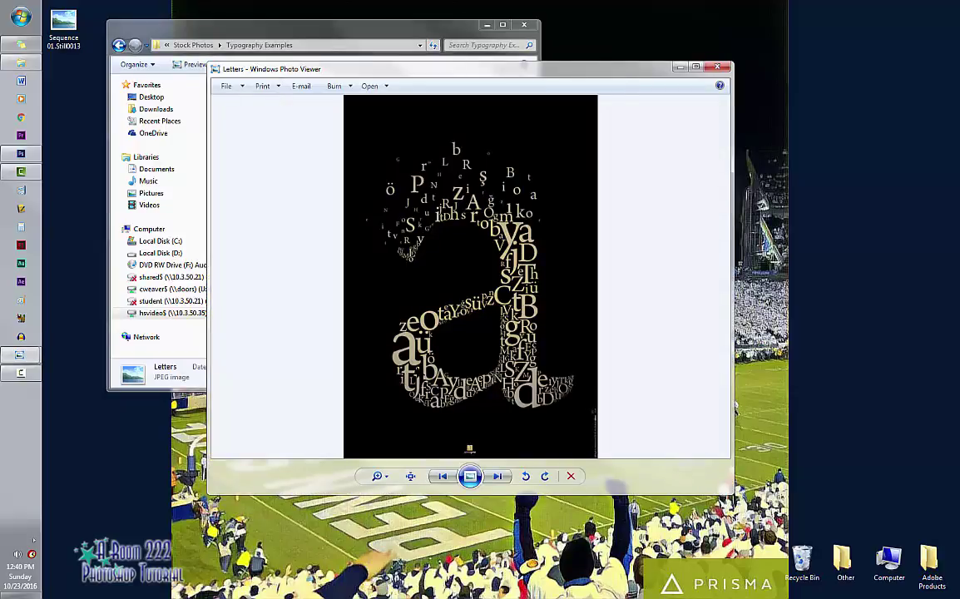
# Step through the Lion, Map, MJ and PlayStation examples, ending on the world Map word cloud
pyautogui.press('Right')
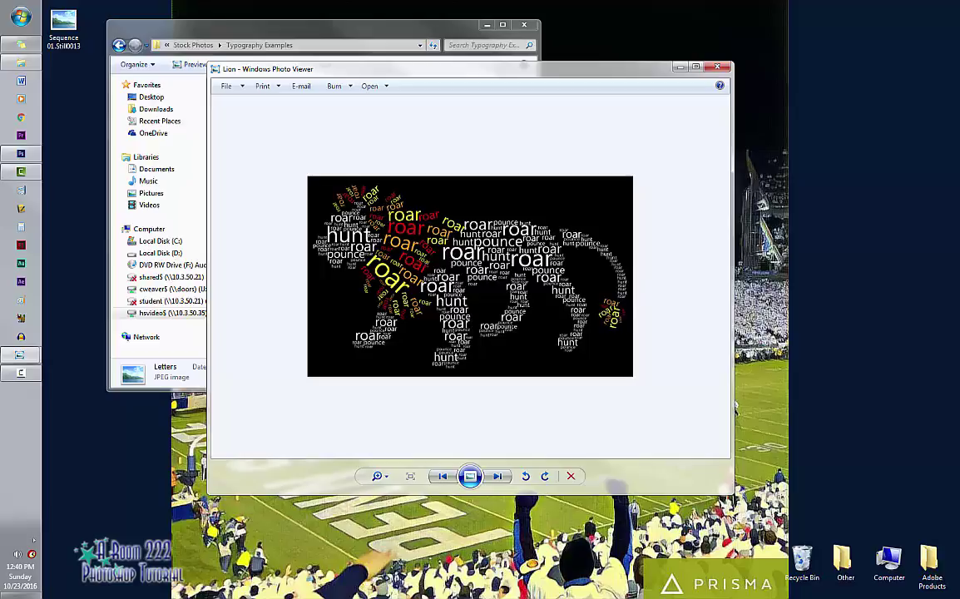
pyautogui.press('Right')
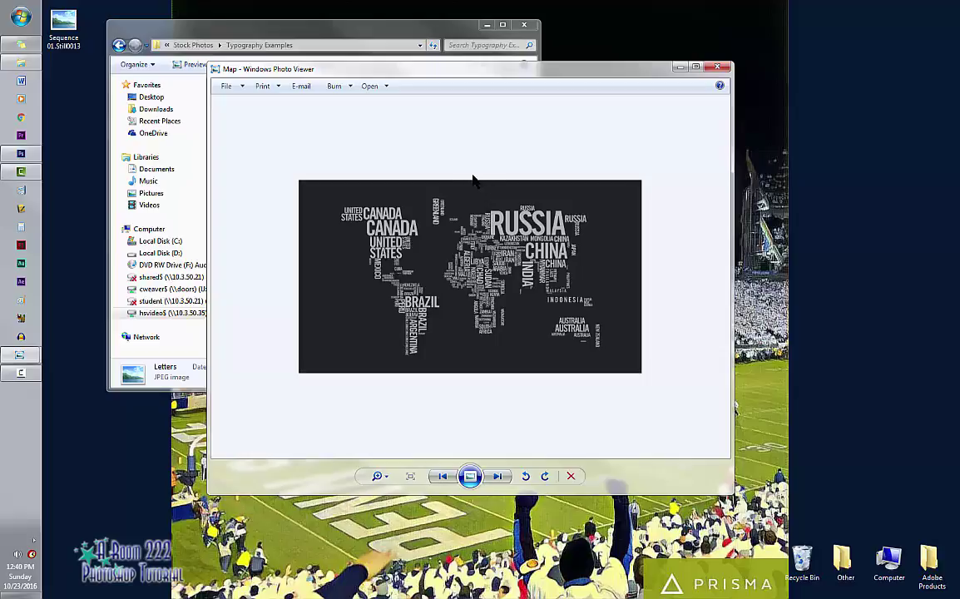
pyautogui.press('Right')
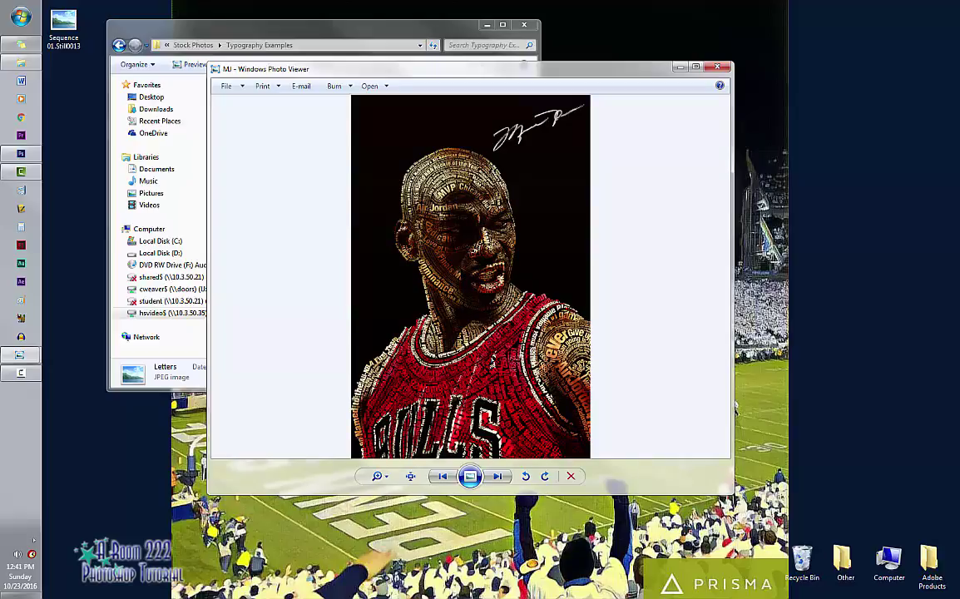
pyautogui.press('Right')
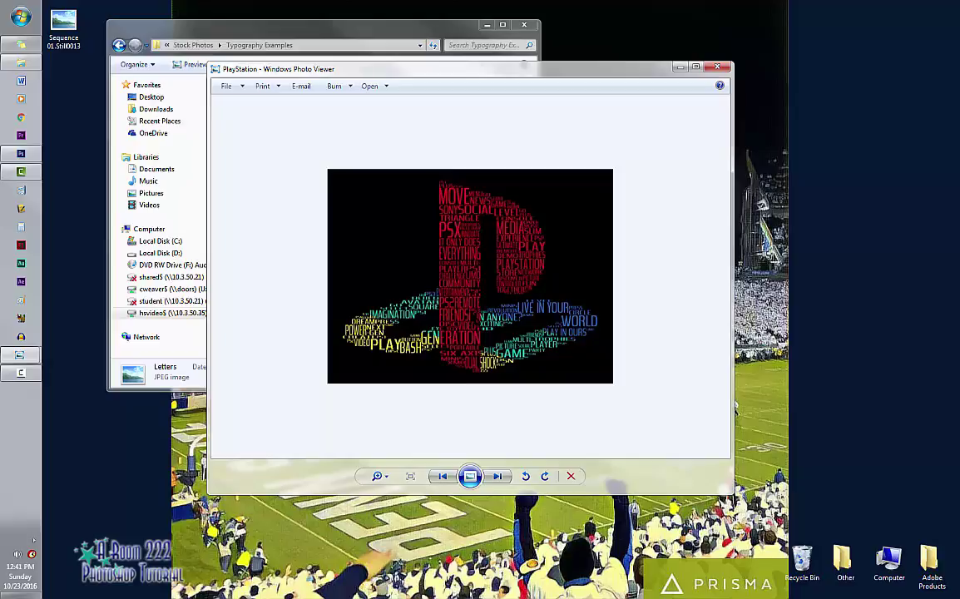
pyautogui.scroll(-2, 474, 318)
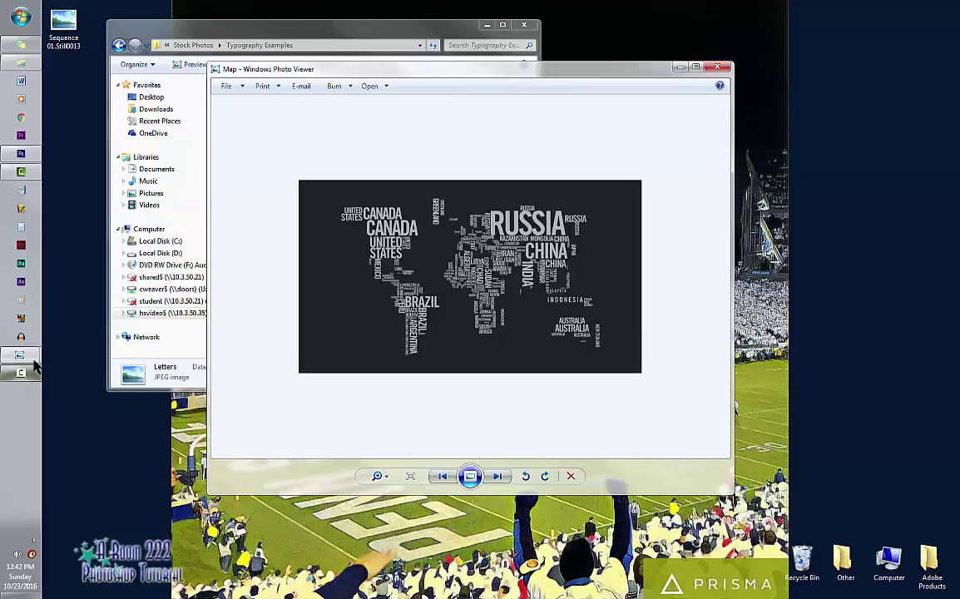
# Show the 'Typography - not complete' Autumn Experience poster in Photo Viewer
pyautogui.moveTo(21, 356)
pyautogui.click(90, 287)
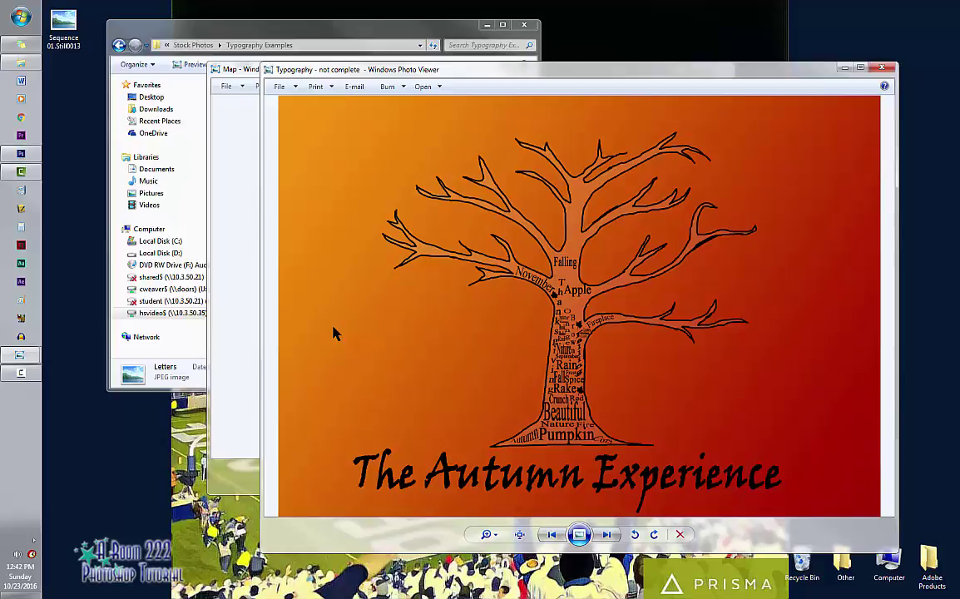
# Close the poster and open Stock Photos > Outline Images, listing its 17 outline pictures
pyautogui.click(844, 68)
pyautogui.click(219, 32)
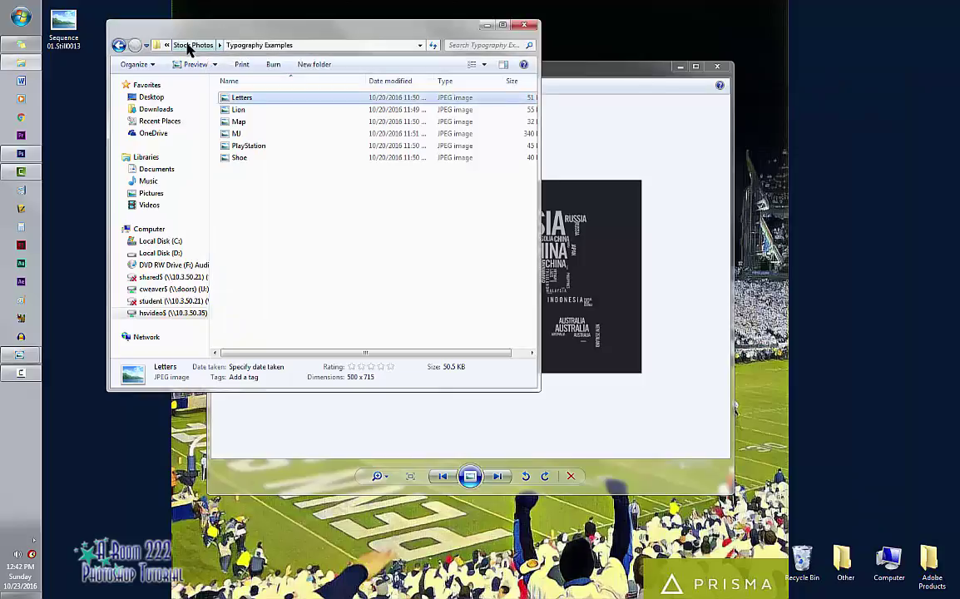
pyautogui.click(191, 44)
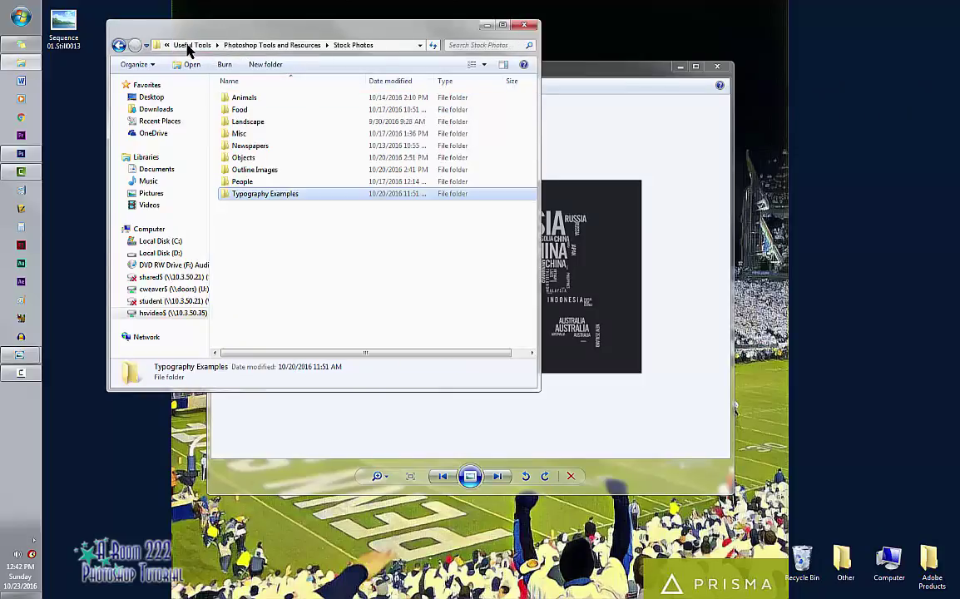
pyautogui.click(256, 173)
pyautogui.doubleClick(256, 171)
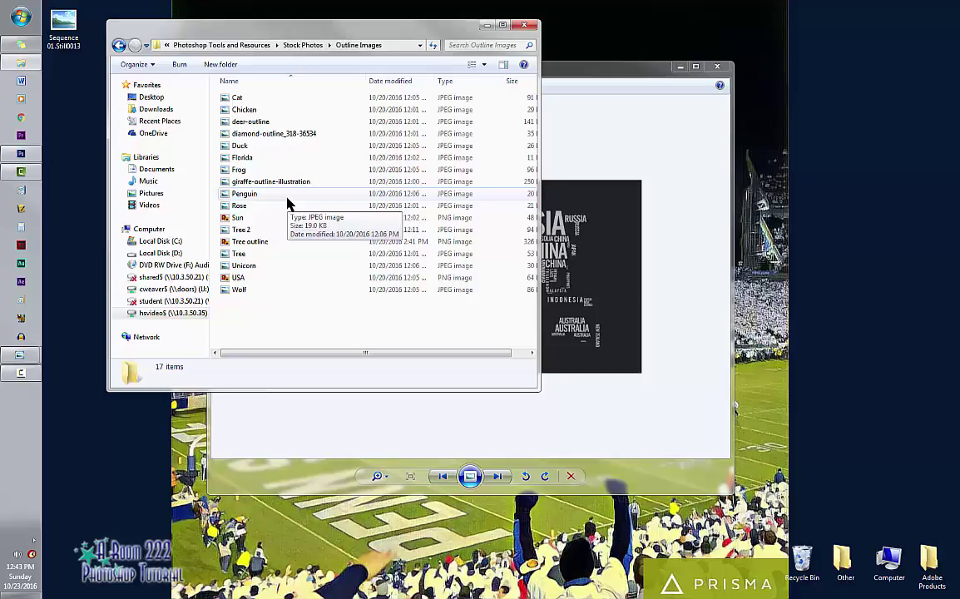
# Open Tree outline.png in Photoshop through File > Open
pyautogui.click(28, 159)
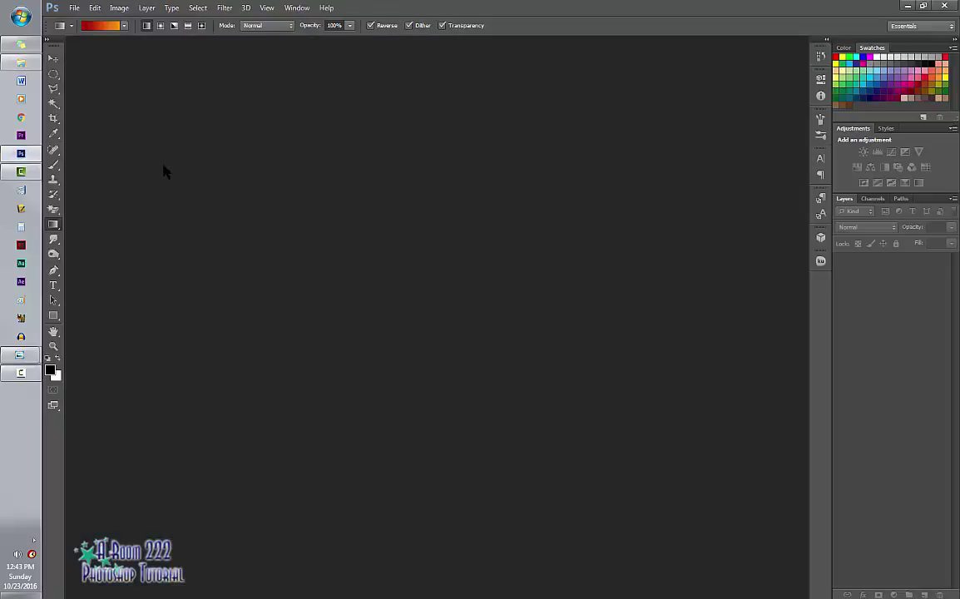
pyautogui.click(74, 8)
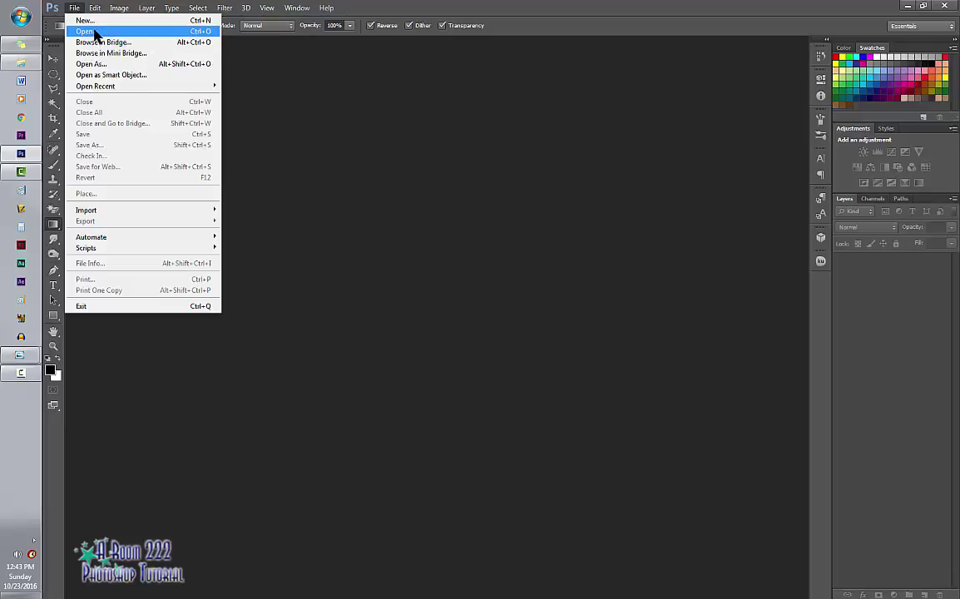
pyautogui.click(87, 30)
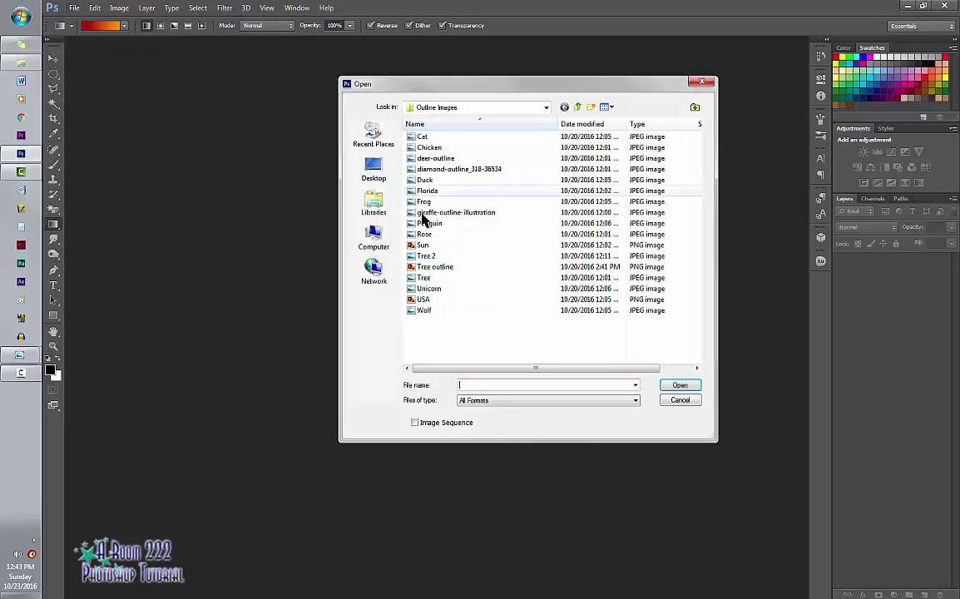
pyautogui.click(449, 269)
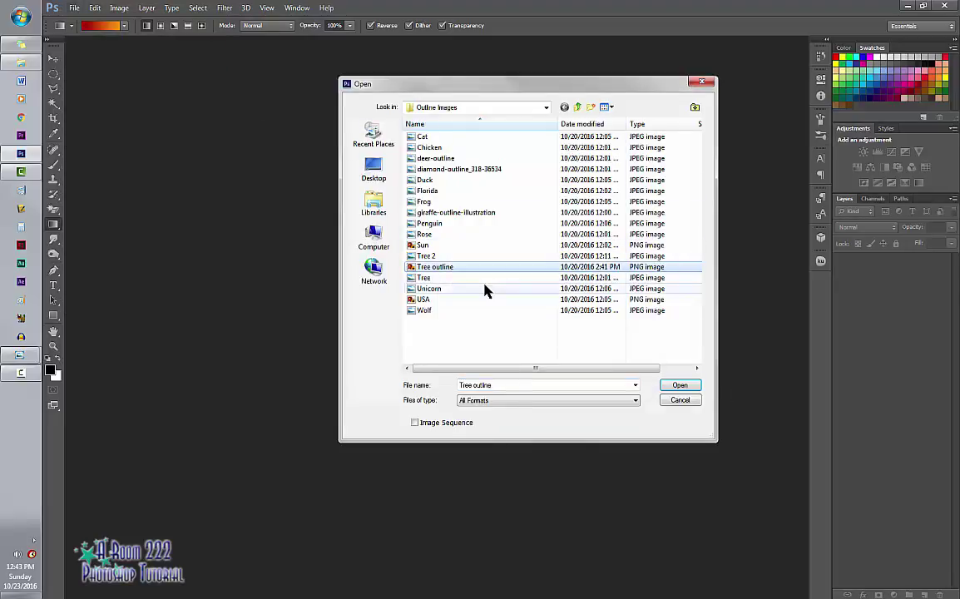
pyautogui.click(679, 385)
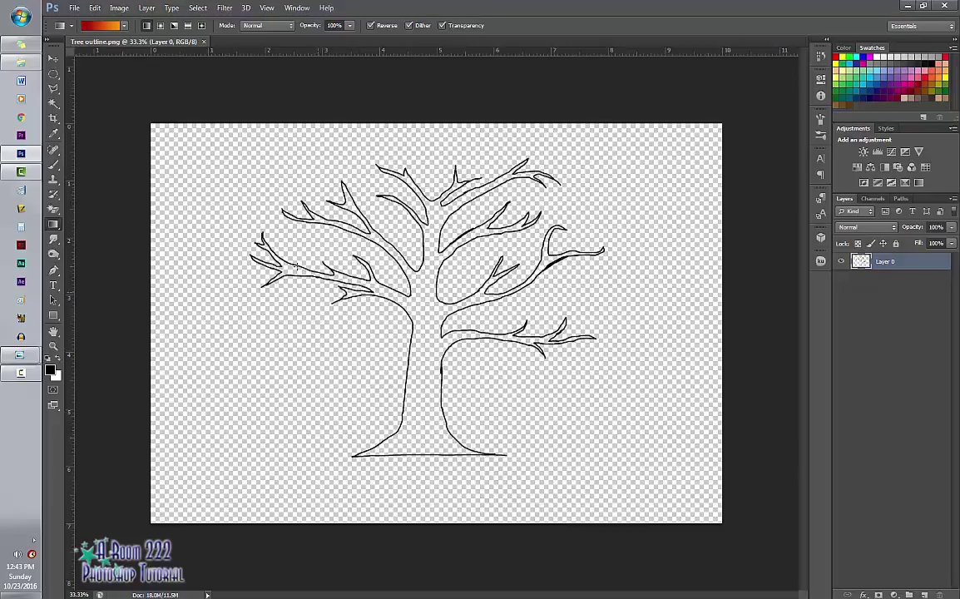
# Open Tree 2.jpg as a second document, then return to the Tree outline.png tab
pyautogui.click(72, 8)
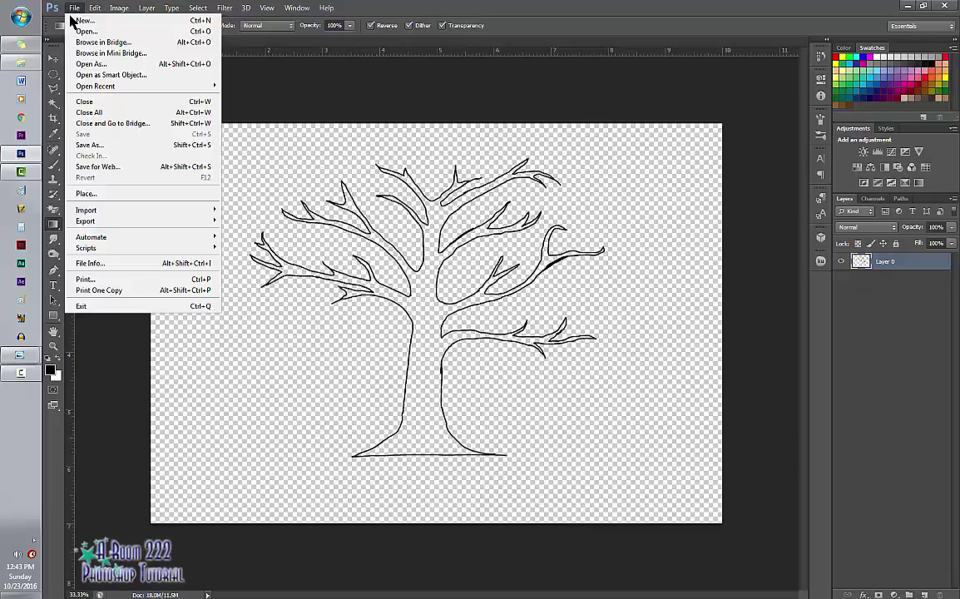
pyautogui.click(72, 28)
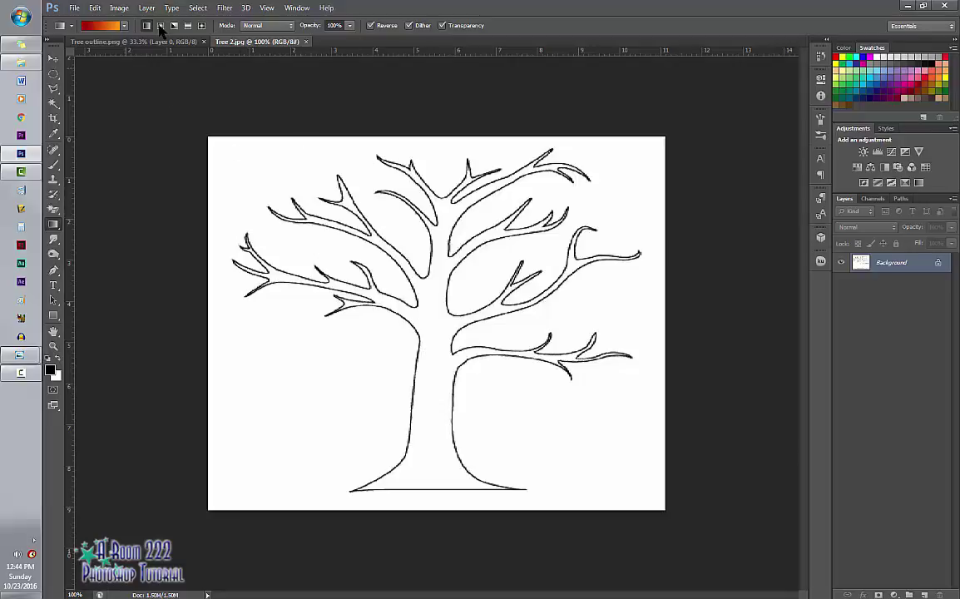
pyautogui.click(136, 42)
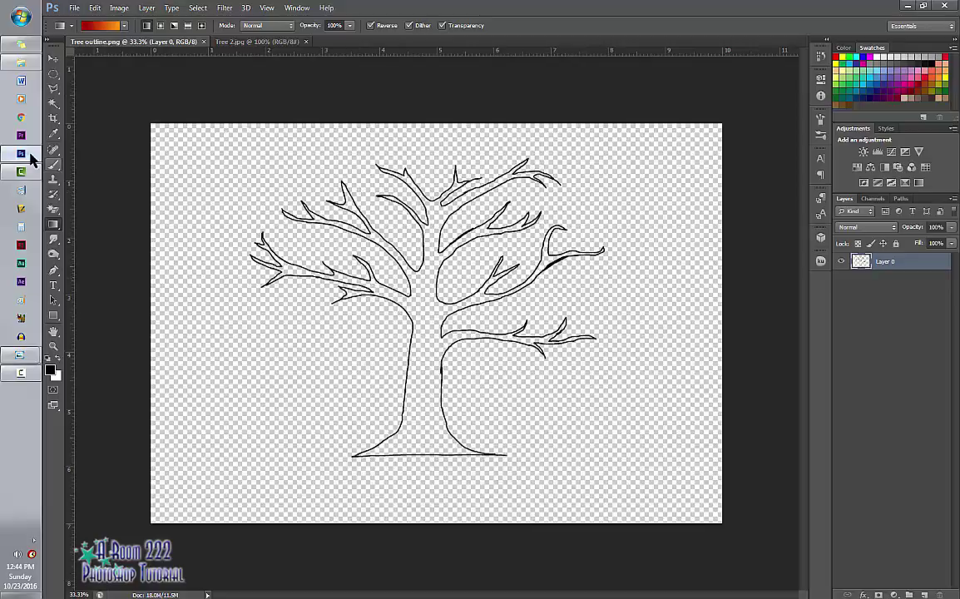
# Create a new 10 × 7 inch, 300 ppi document with a white background
pyautogui.click(74, 10)
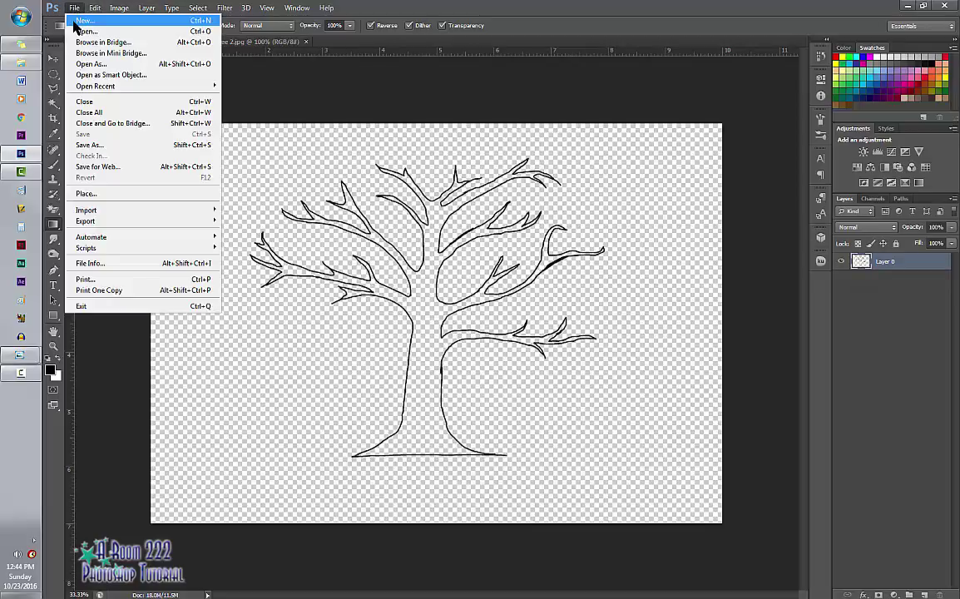
pyautogui.click(75, 22)
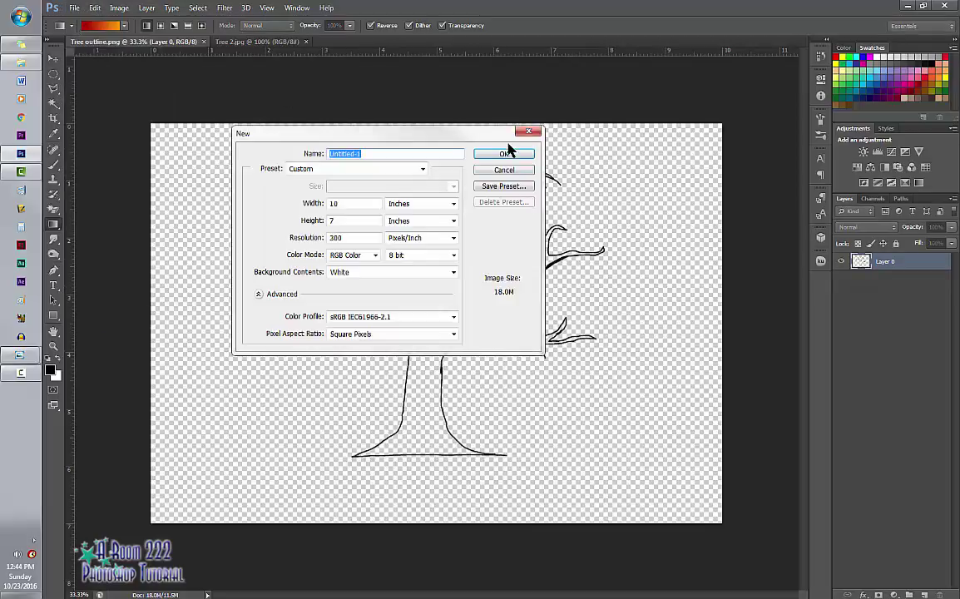
pyautogui.click(505, 156)
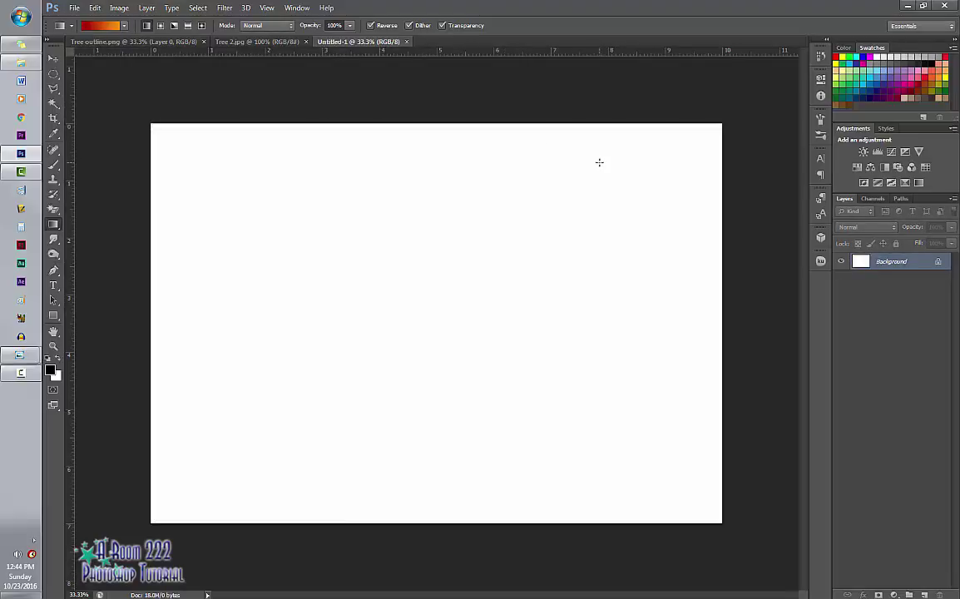
# Convert the Background into Layer 0 and duplicate it as Layer 0 copy
pyautogui.doubleClick(896, 263)
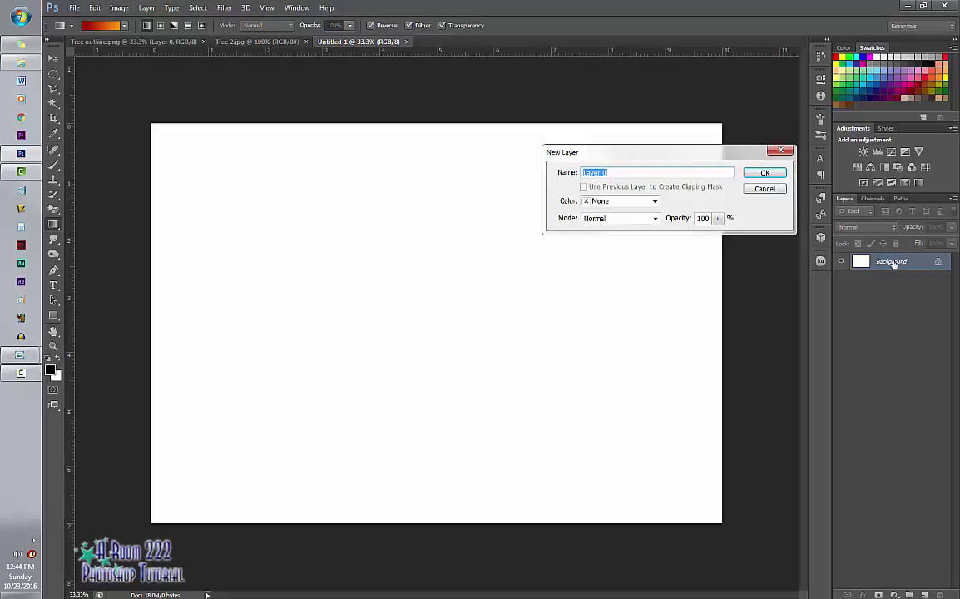
pyautogui.click(761, 173)
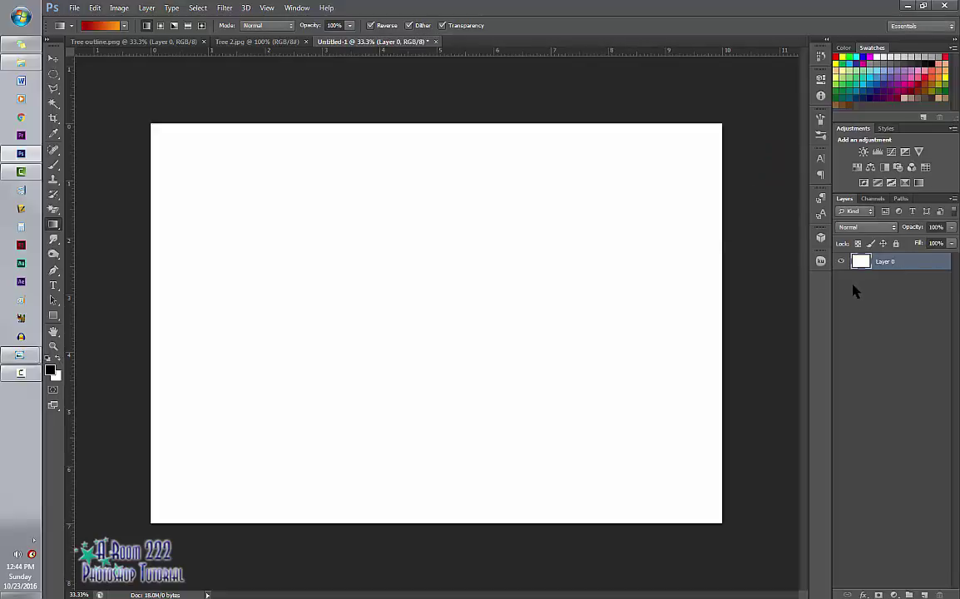
pyautogui.hotkey('ctrl', 'j')
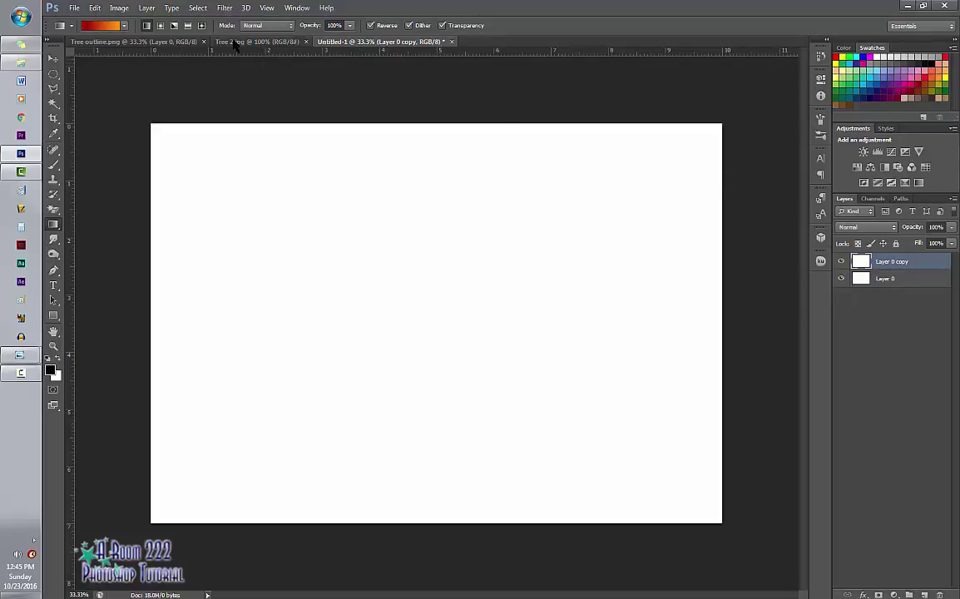
# Fill the canvas with a red-to-orange linear gradient from top-left to bottom-right
pyautogui.click(57, 226)
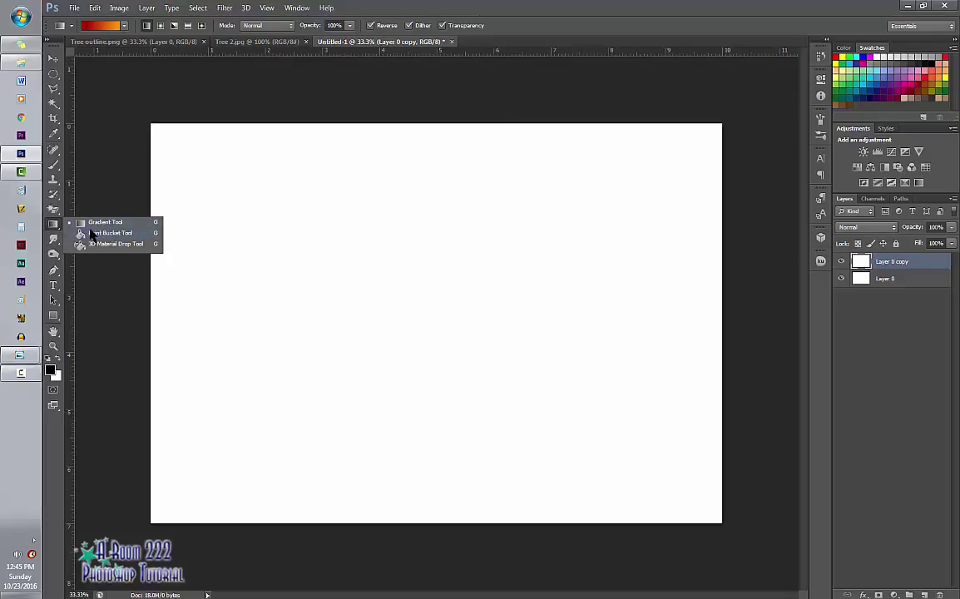
pyautogui.click(88, 220)
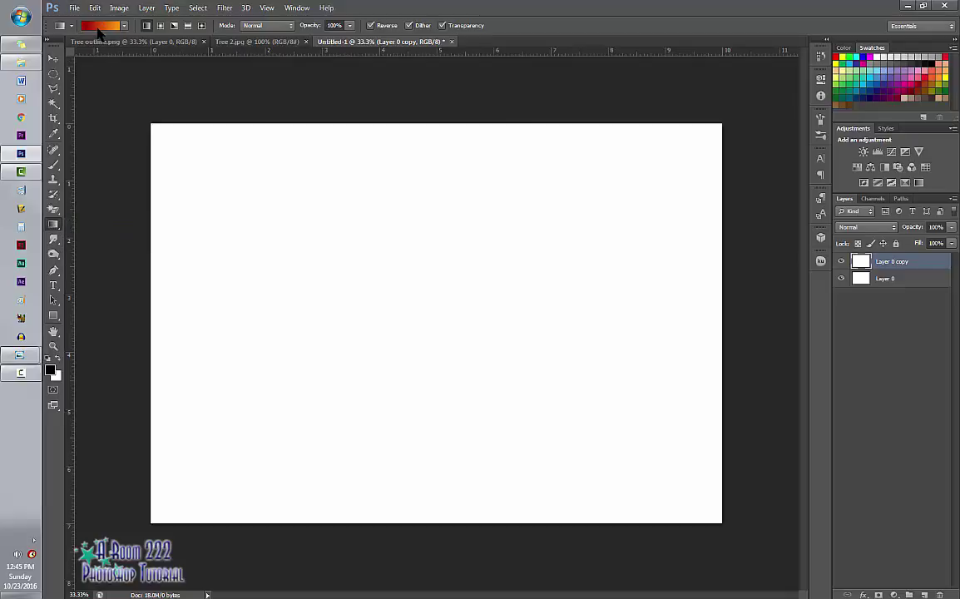
pyautogui.click(88, 27)
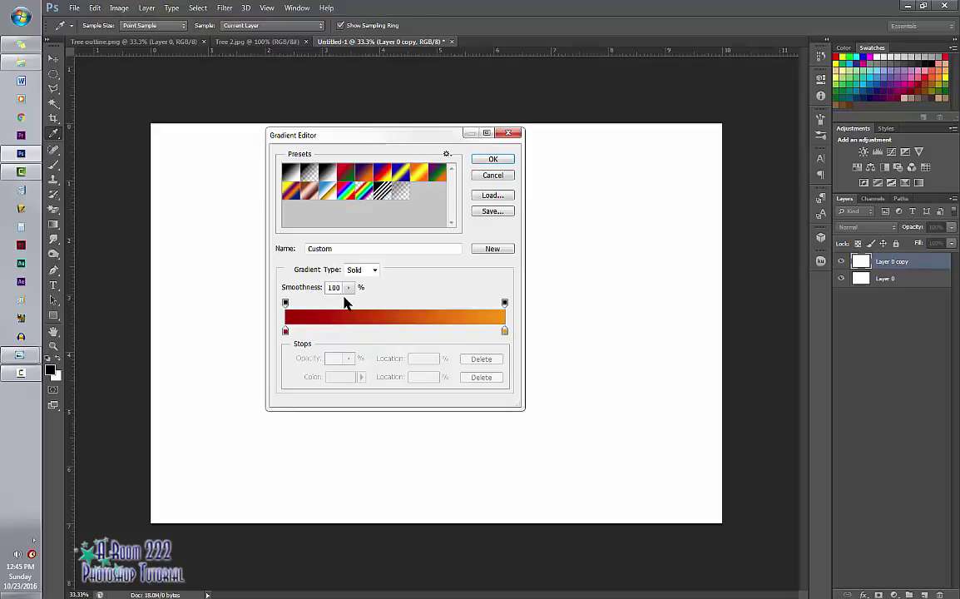
pyautogui.click(493, 160)
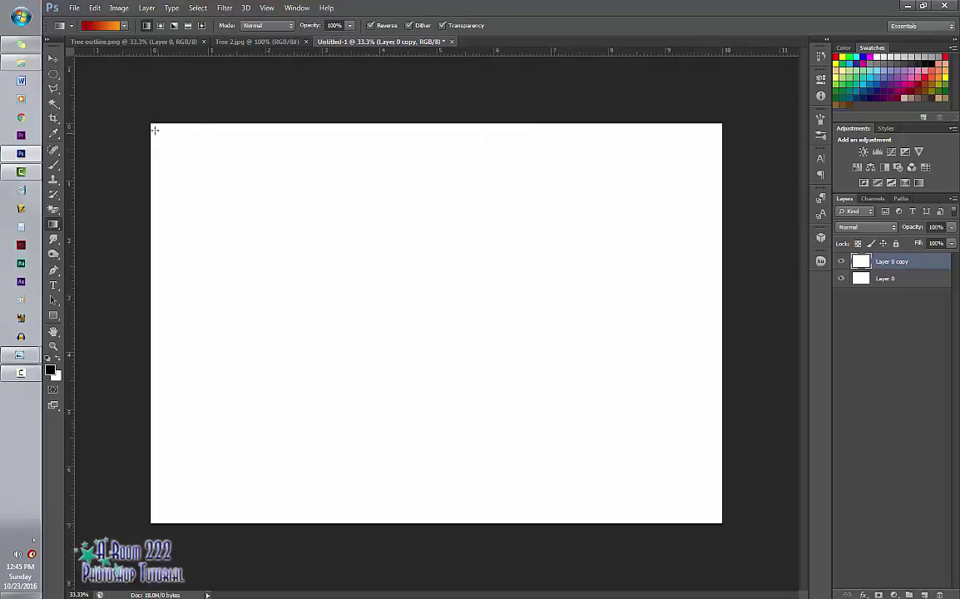
pyautogui.moveTo(133, 117); pyautogui.dragTo(748, 541)
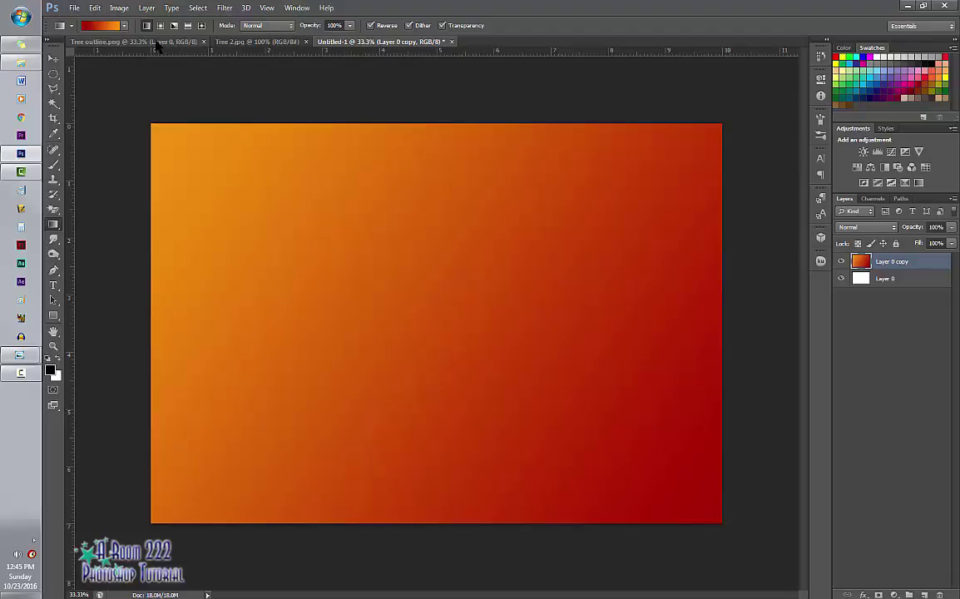
pyautogui.click(125, 44)
# Move the tree outline layer onto the Untitled-1 gradient poster as Layer 1
pyautogui.moveTo(108, 43); pyautogui.dragTo(430, 140)
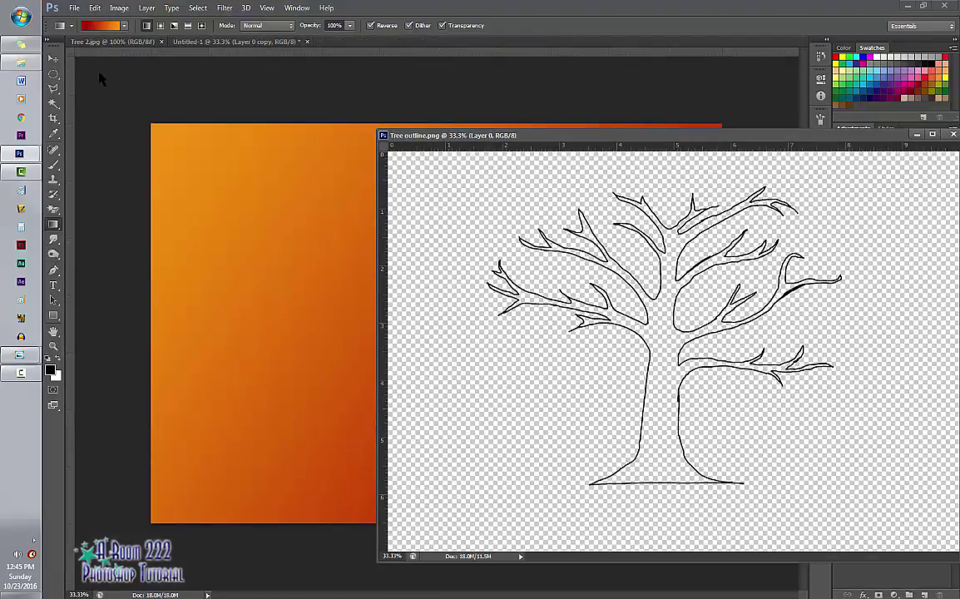
pyautogui.click(53, 58)
pyautogui.moveTo(641, 264); pyautogui.dragTo(290, 285)
pyautogui.moveTo(805, 138); pyautogui.dragTo(634, 44)
pyautogui.click(117, 42)
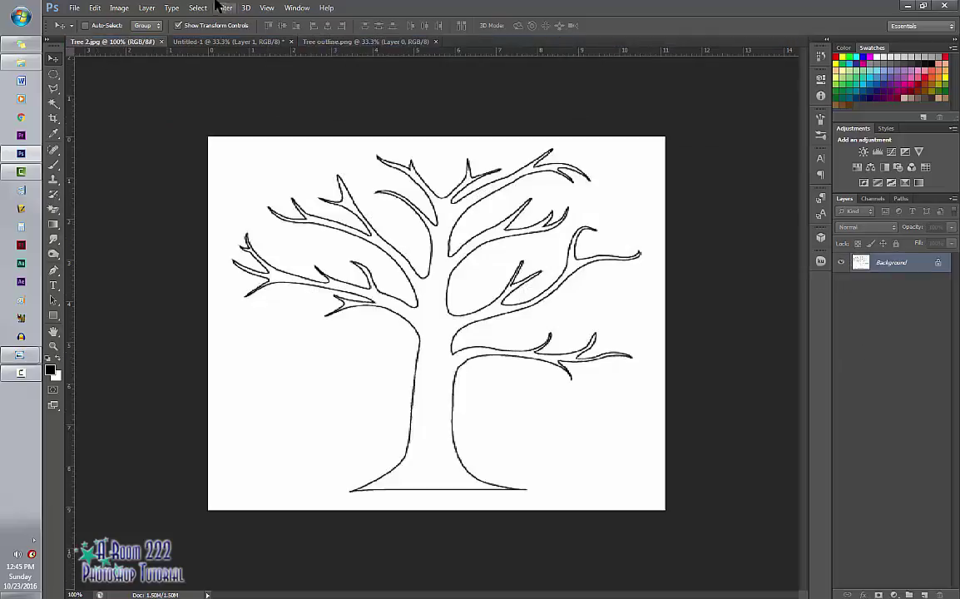
pyautogui.click(212, 42)
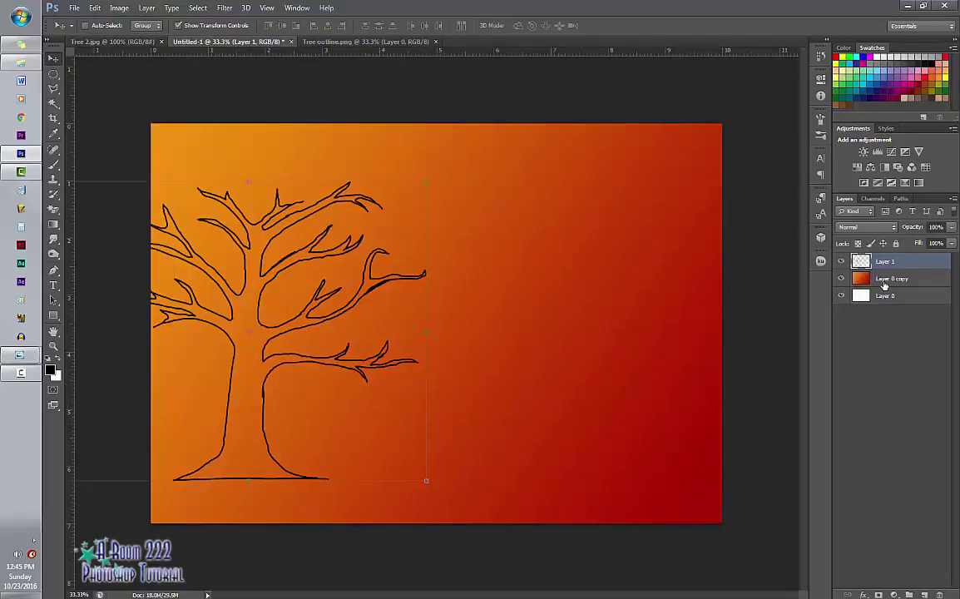
# Scale the tree to about 110% and centre it on the canvas
pyautogui.hotkey('ctrl', 't')
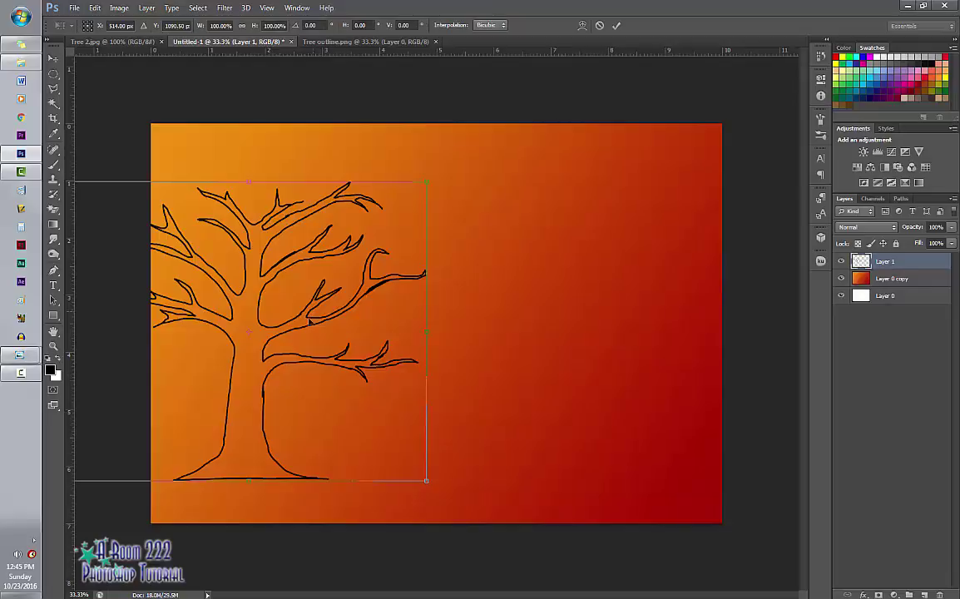
pyautogui.moveTo(309, 322); pyautogui.dragTo(551, 317)
pyautogui.moveTo(317, 182); pyautogui.dragTo(231, 181)
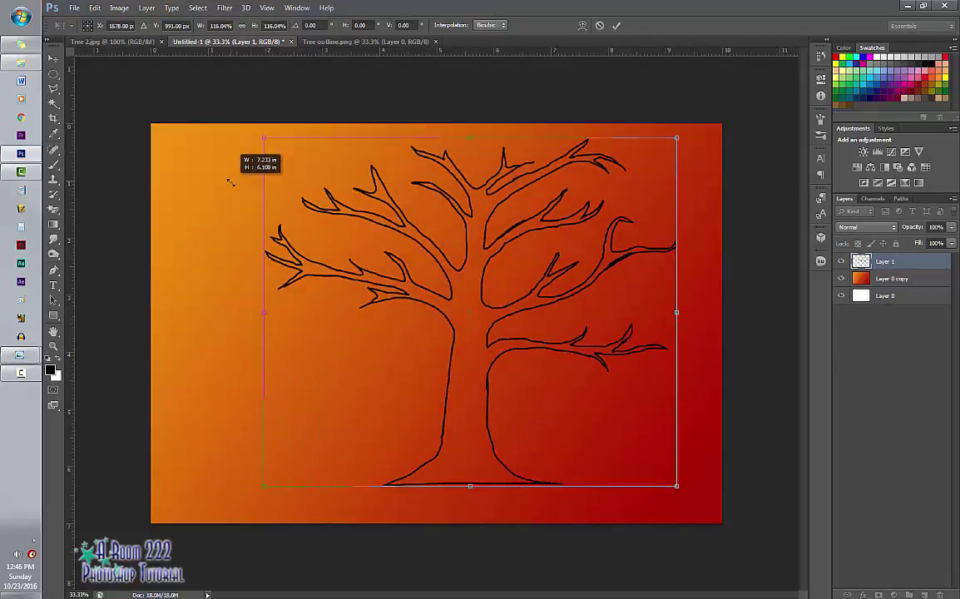
pyautogui.moveTo(514, 326); pyautogui.dragTo(484, 331)
pyautogui.moveTo(434, 488); pyautogui.dragTo(435, 467)
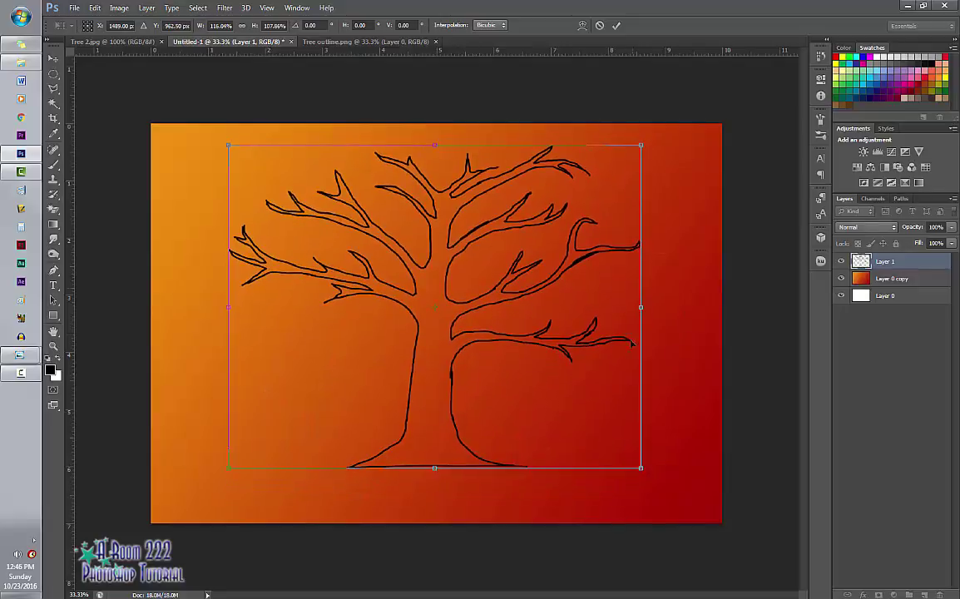
pyautogui.moveTo(641, 307); pyautogui.dragTo(623, 307)
pyautogui.moveTo(461, 350); pyautogui.dragTo(477, 355)
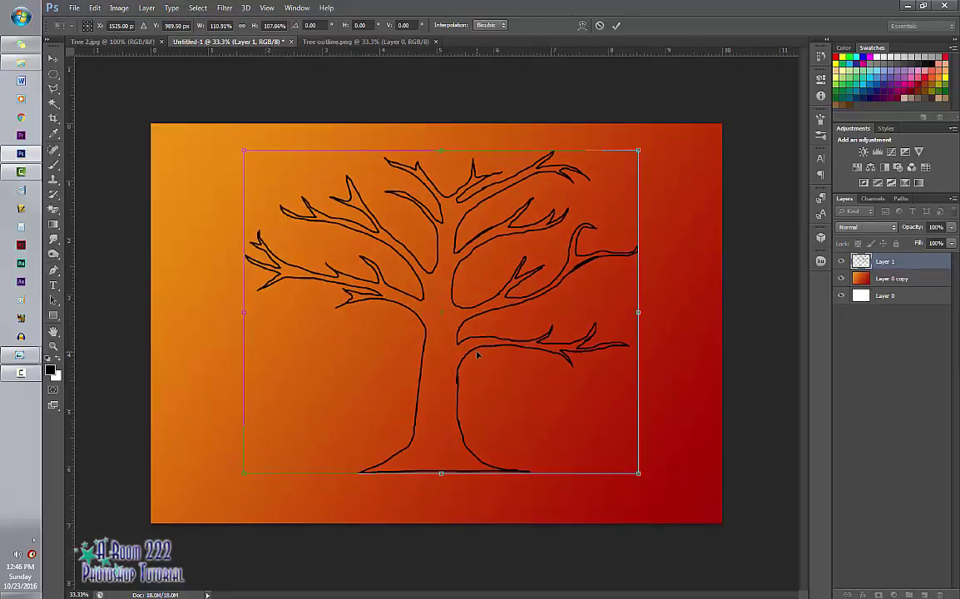
pyautogui.press('Return')
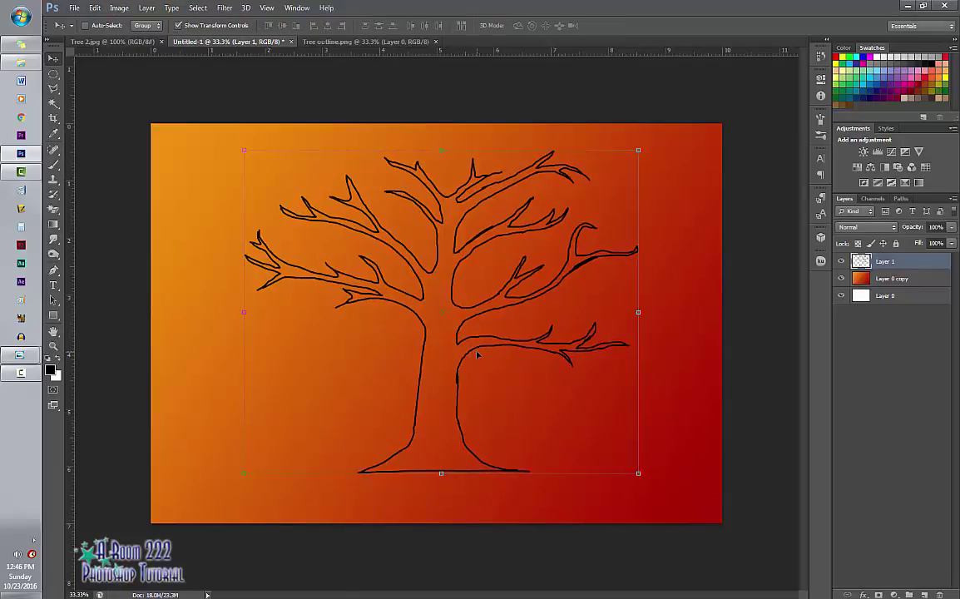
pyautogui.click(891, 279)
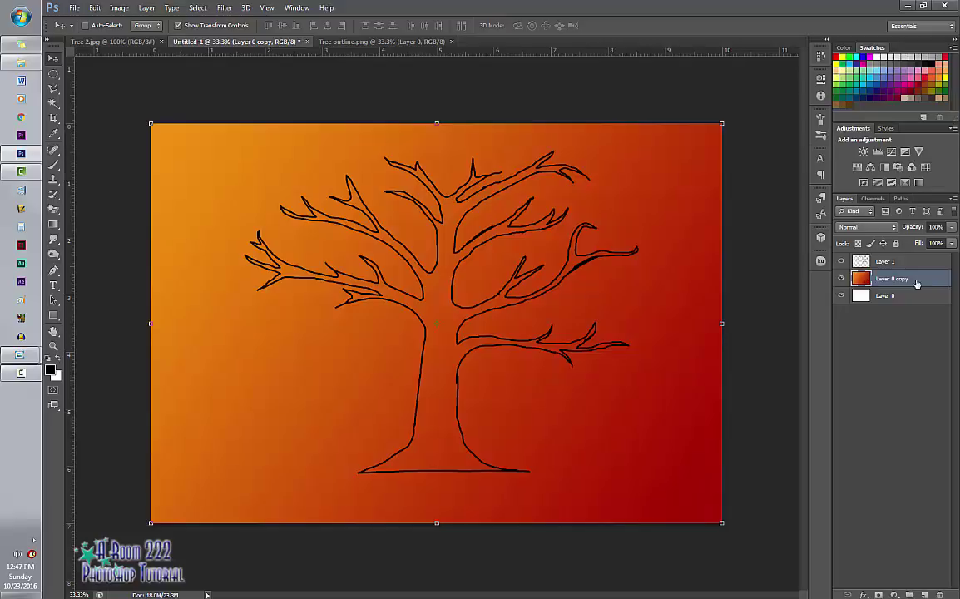
# Duplicate the gradient layer and rename layers to Outline of Tree and Background
pyautogui.hotkey('ctrl', 'j')
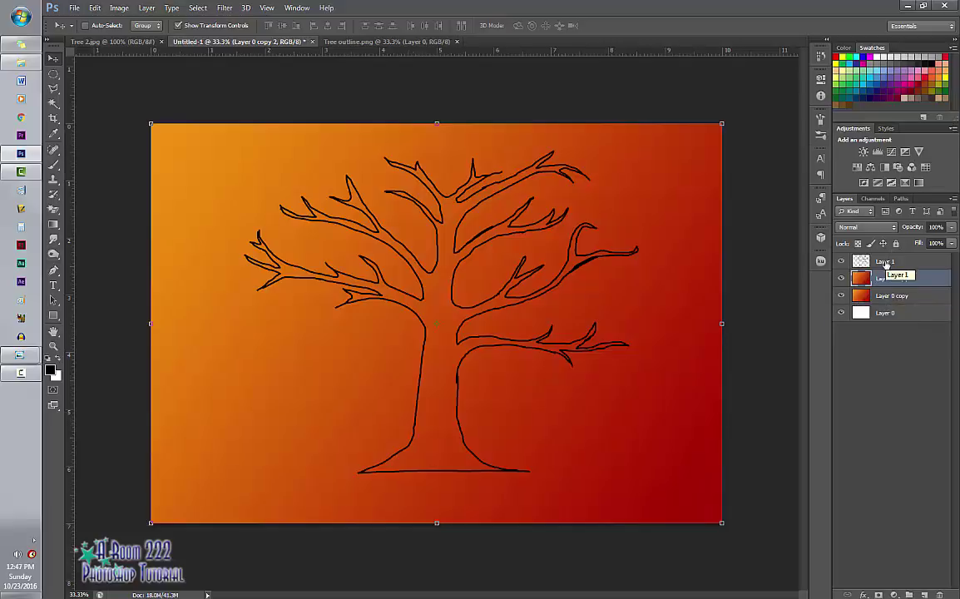
pyautogui.doubleClick(885, 262)
pyautogui.write('Outline of Tr')
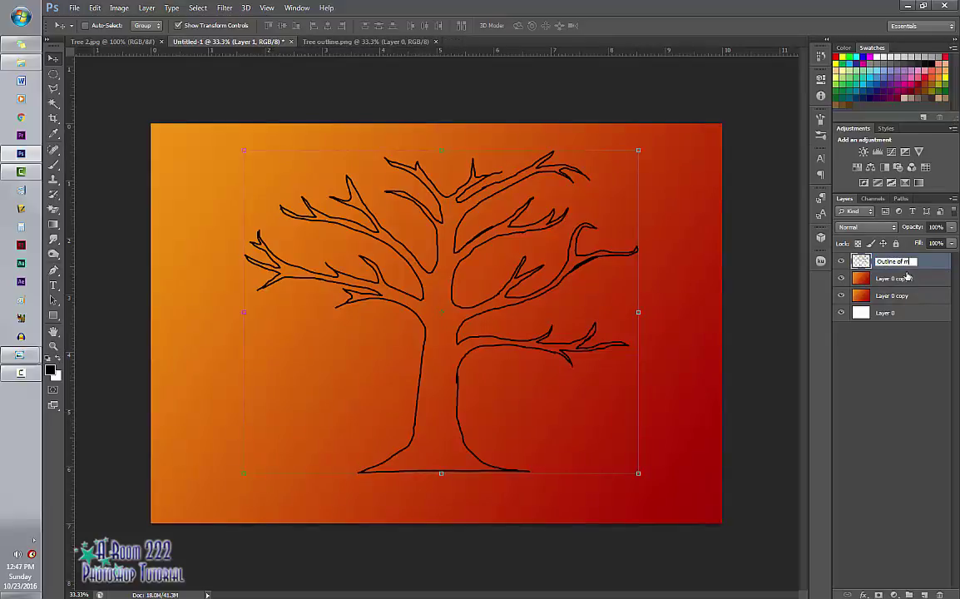
pyautogui.write('ee')
pyautogui.press('Return')
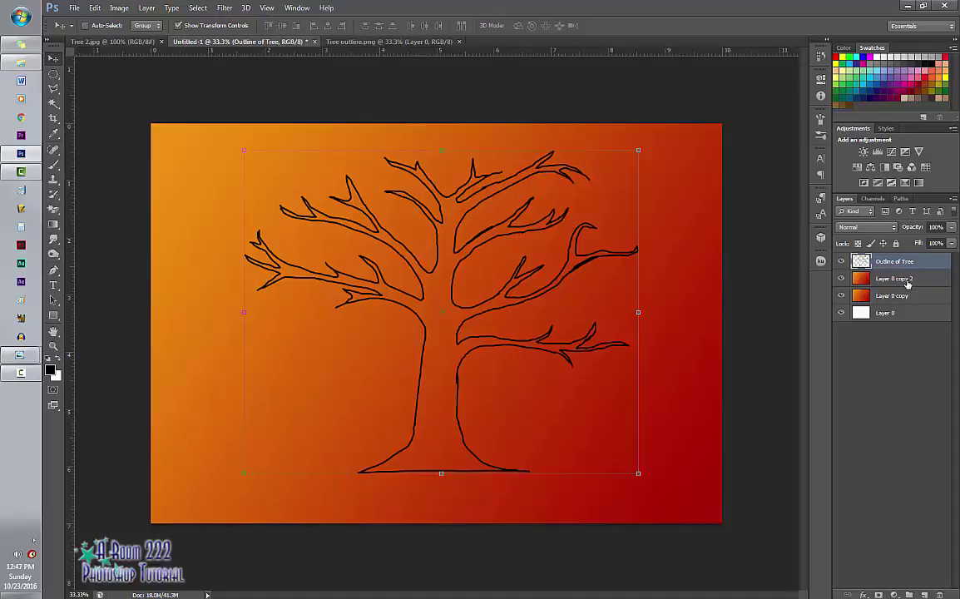
pyautogui.doubleClick(893, 279)
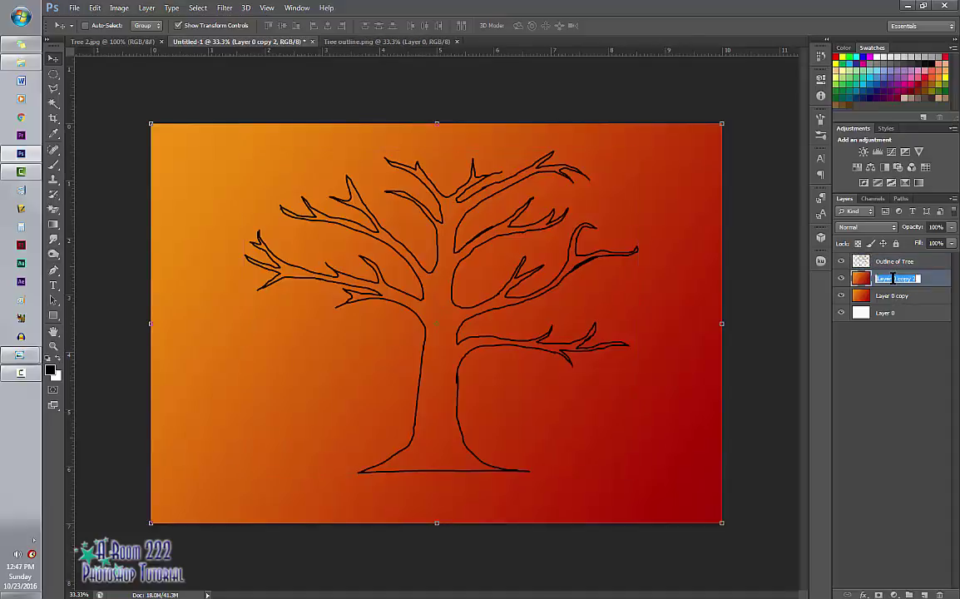
pyautogui.write('Background')
pyautogui.press('Return')
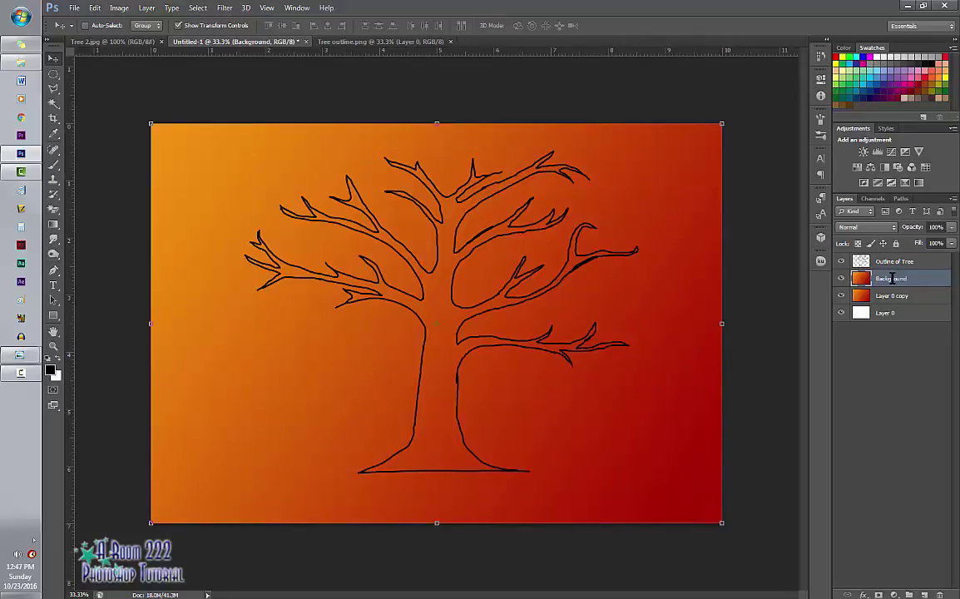
# Rename the remaining layers to White Layer and Lesser Opacity Background
pyautogui.doubleClick(886, 312)
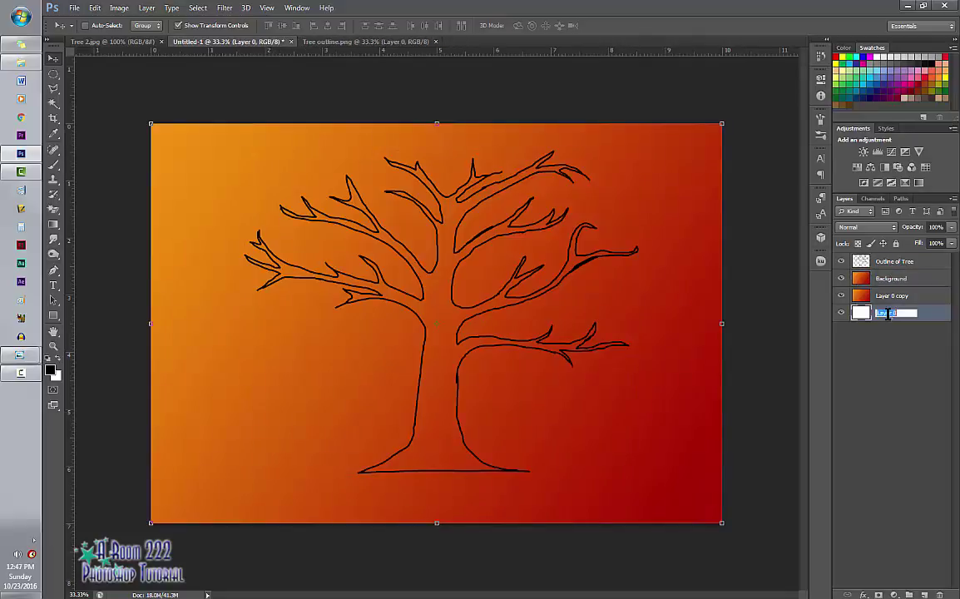
pyautogui.write('White Layer')
pyautogui.press('Return')
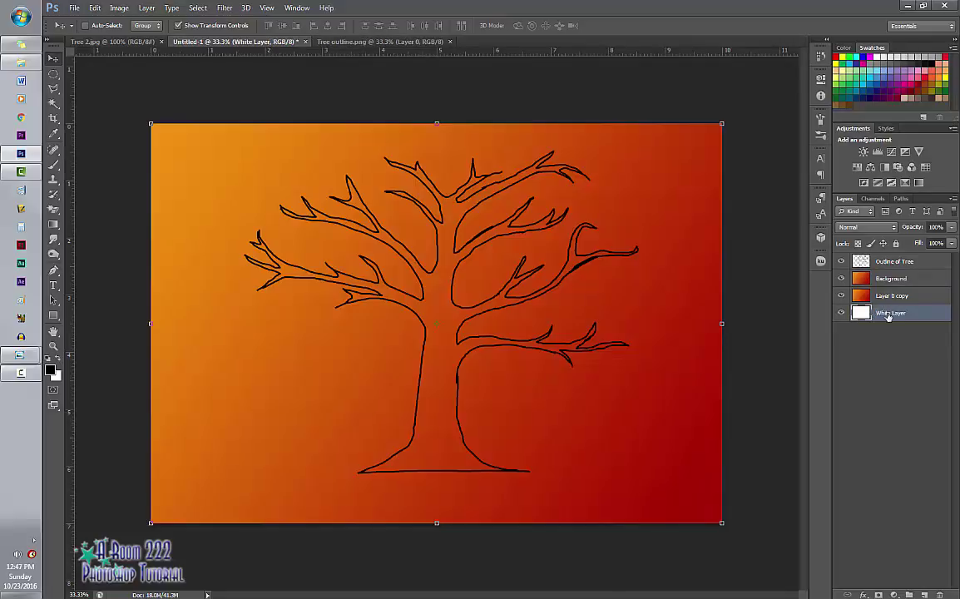
pyautogui.doubleClick(882, 296)
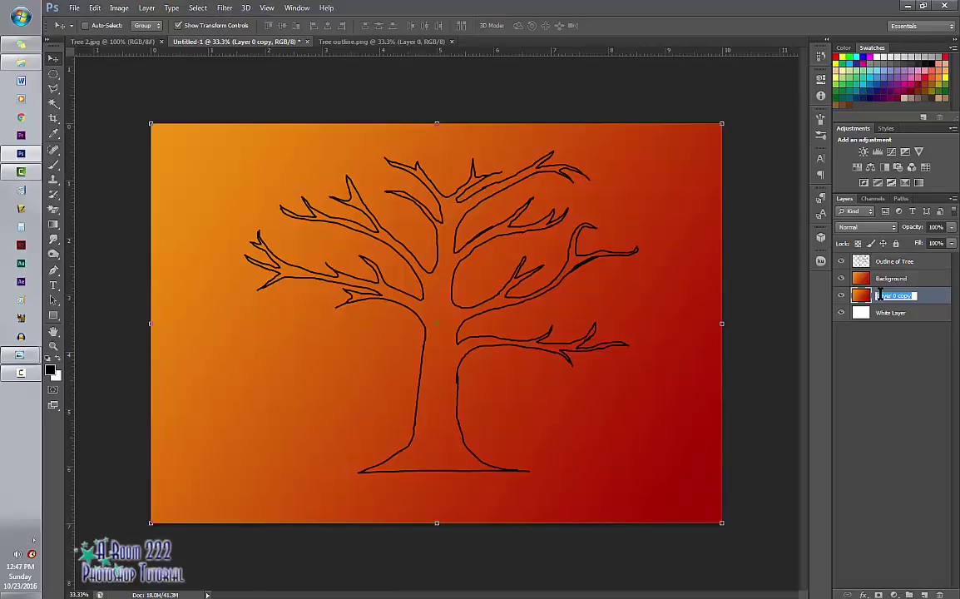
pyautogui.press('BackSpace')
pyautogui.write('Lesser Opacity Background')
pyautogui.press('Return')
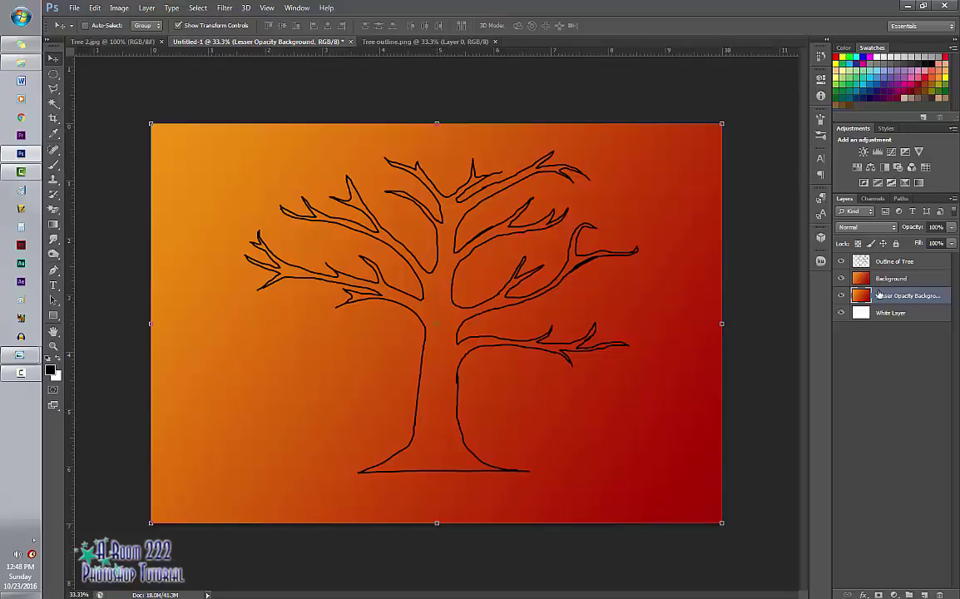
# With Background hidden, set the Lesser Opacity Background layer's opacity to 86%
pyautogui.click(953, 228)
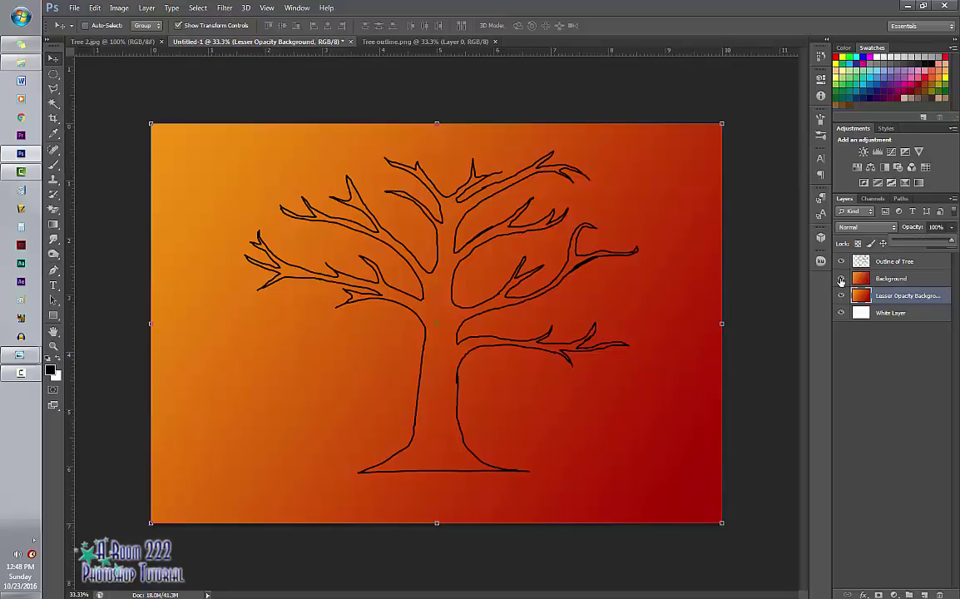
pyautogui.click(841, 279)
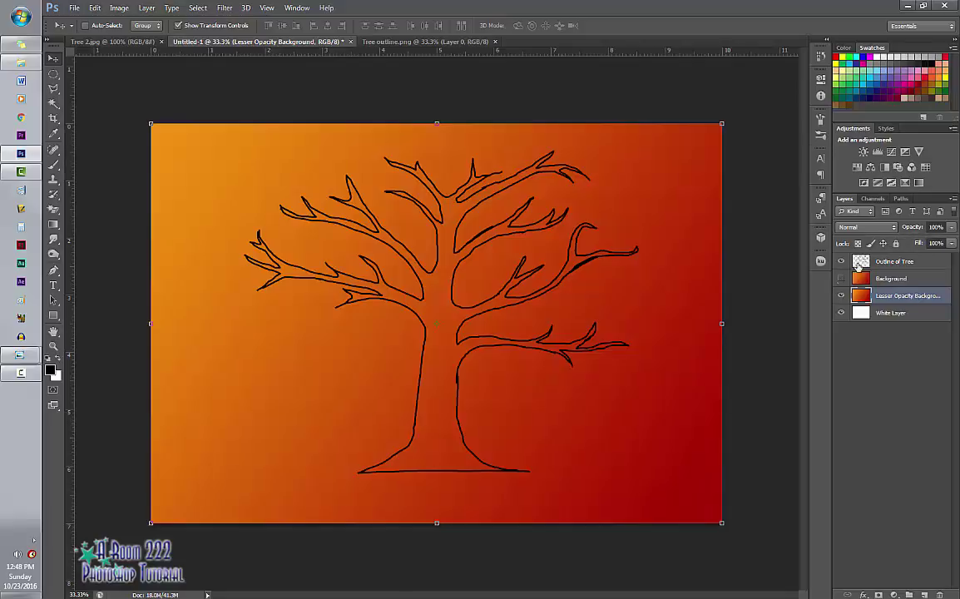
pyautogui.click(953, 230)
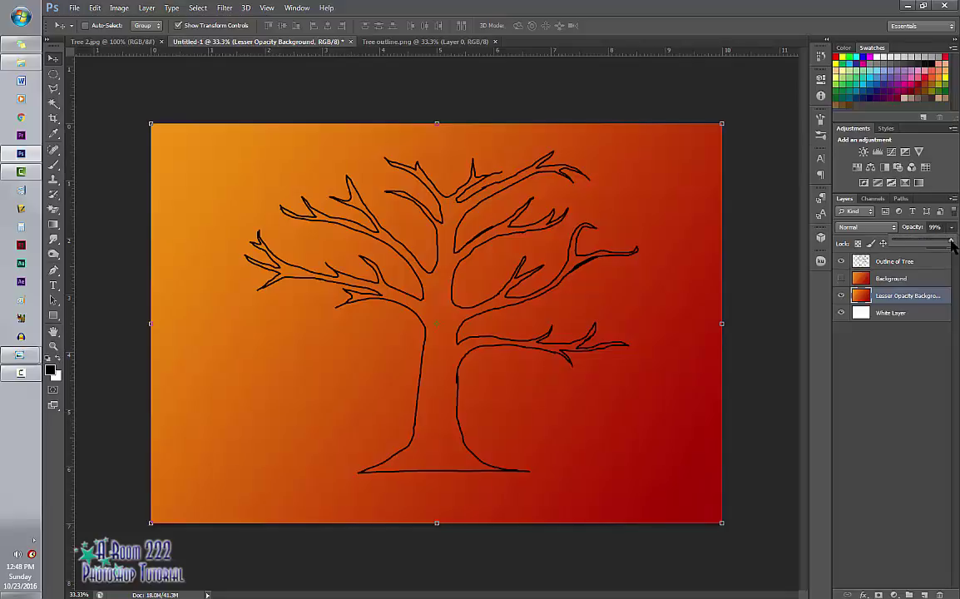
pyautogui.click(931, 242)
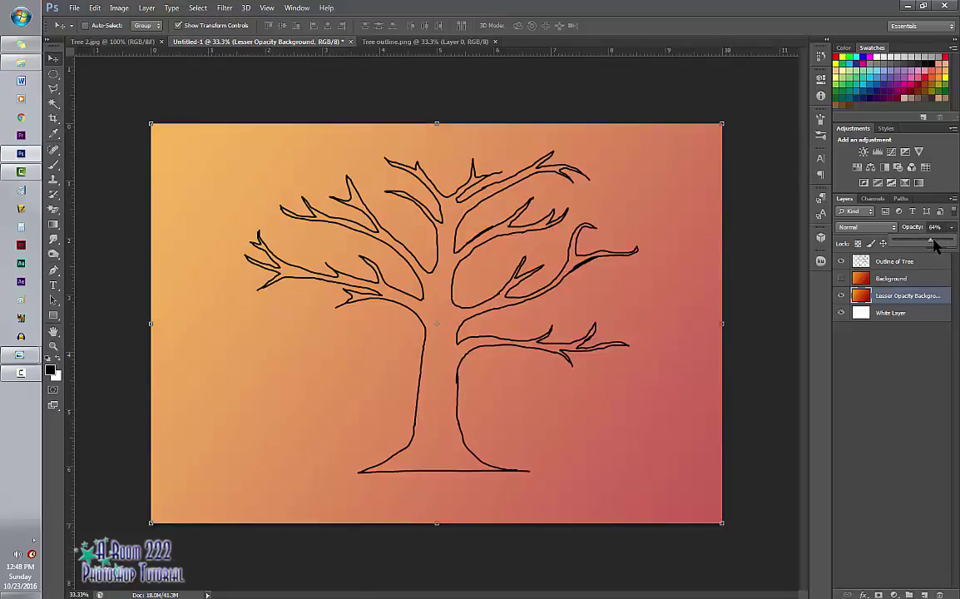
pyautogui.moveTo(931, 243); pyautogui.dragTo(944, 242)
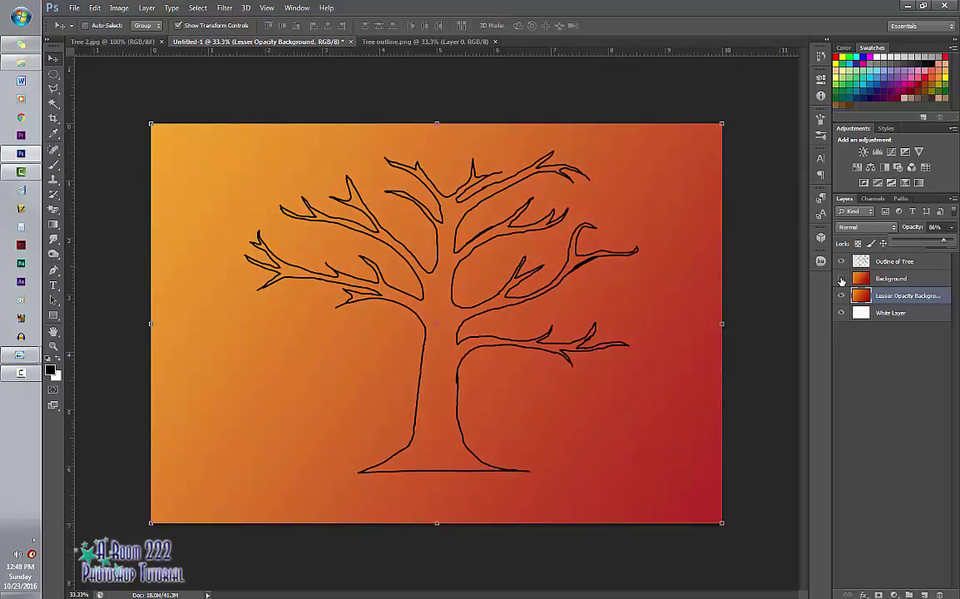
# Toggle White Layer off and on to check transparency, then show and select Background
pyautogui.click(841, 278)
pyautogui.click(841, 314)
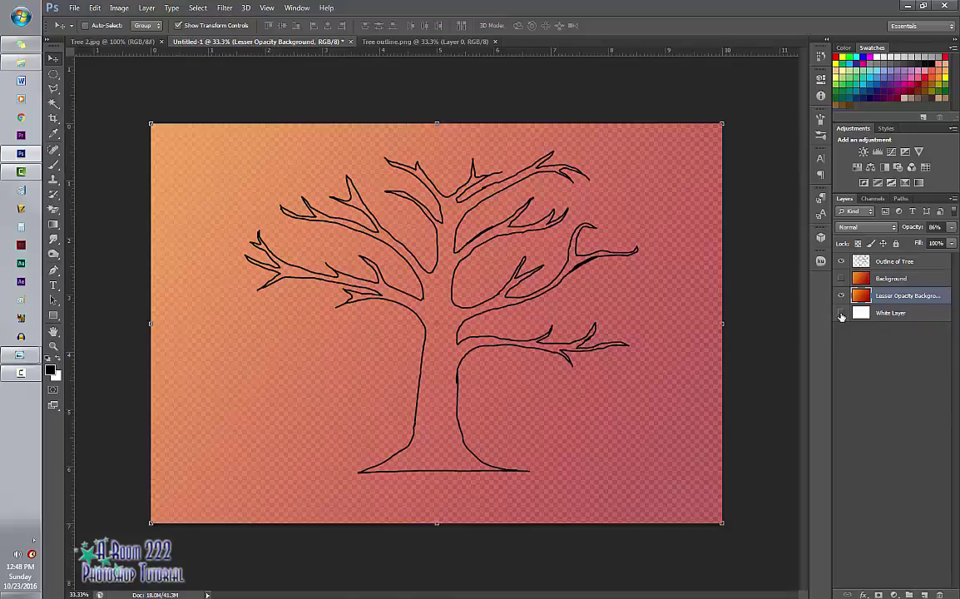
pyautogui.click(841, 313)
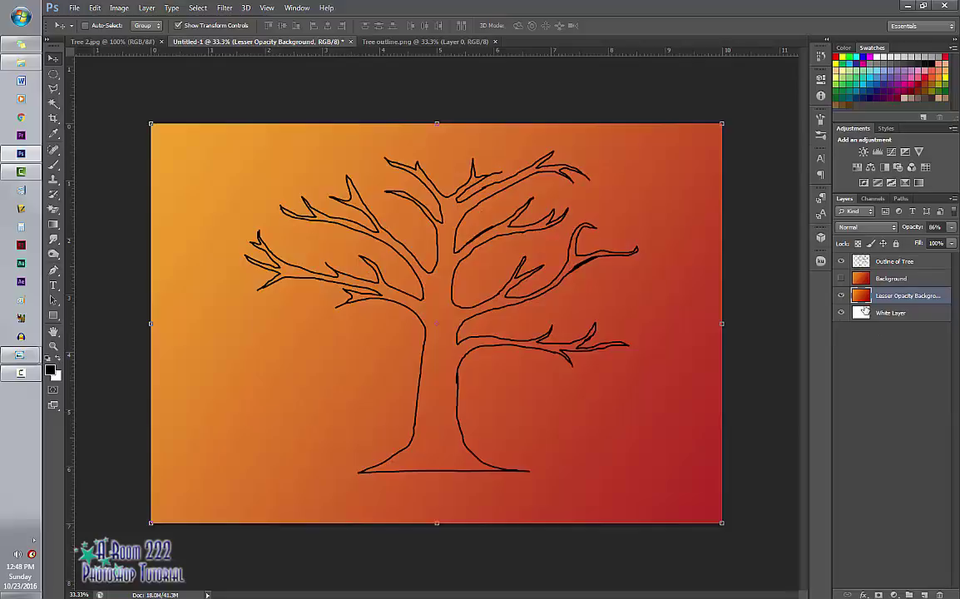
pyautogui.click(840, 280)
pyautogui.click(872, 279)
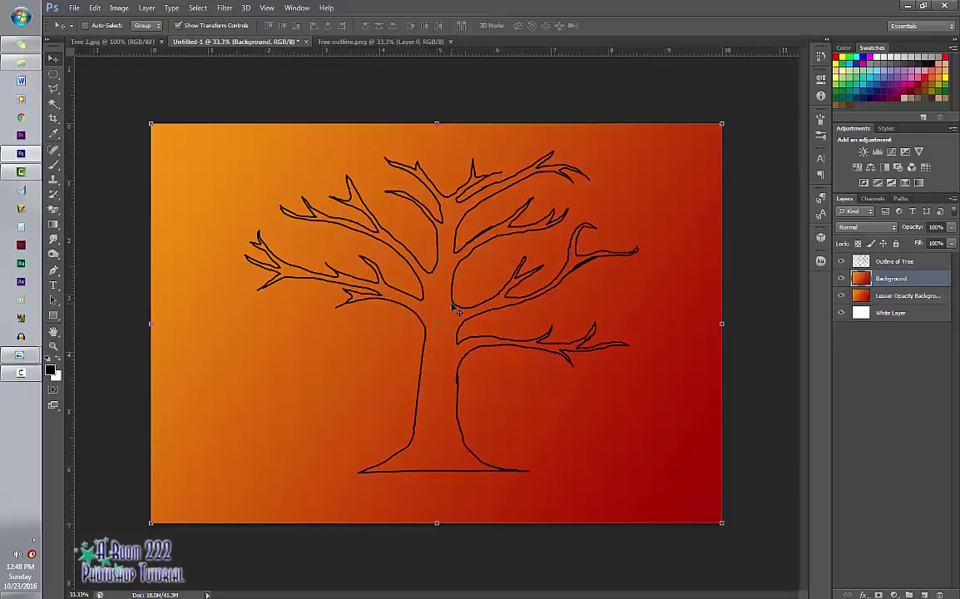
# Switch to the standard Eraser Tool and erase a pale streak down the trunk
pyautogui.scroll(2, 456, 311)
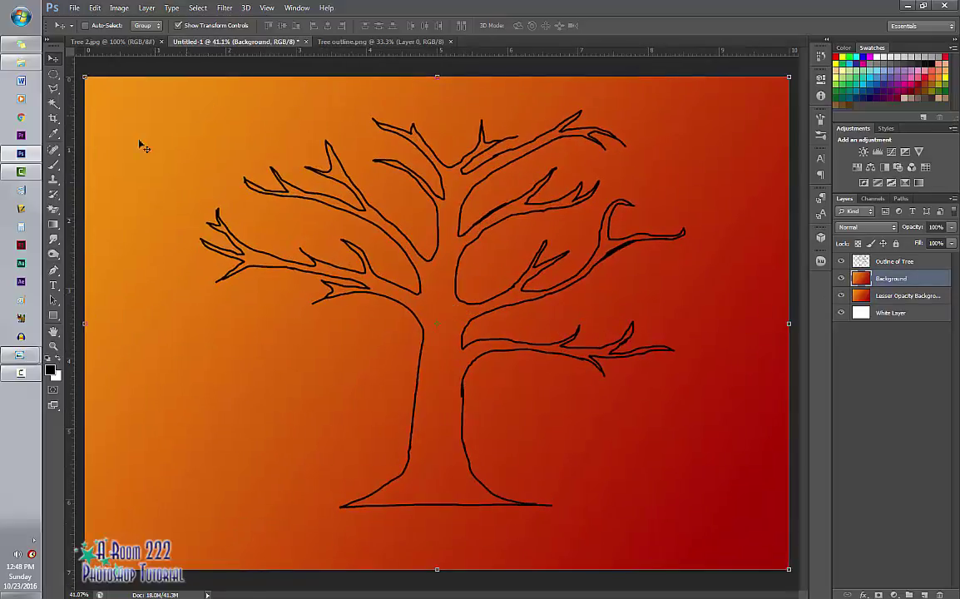
pyautogui.click(54, 208)
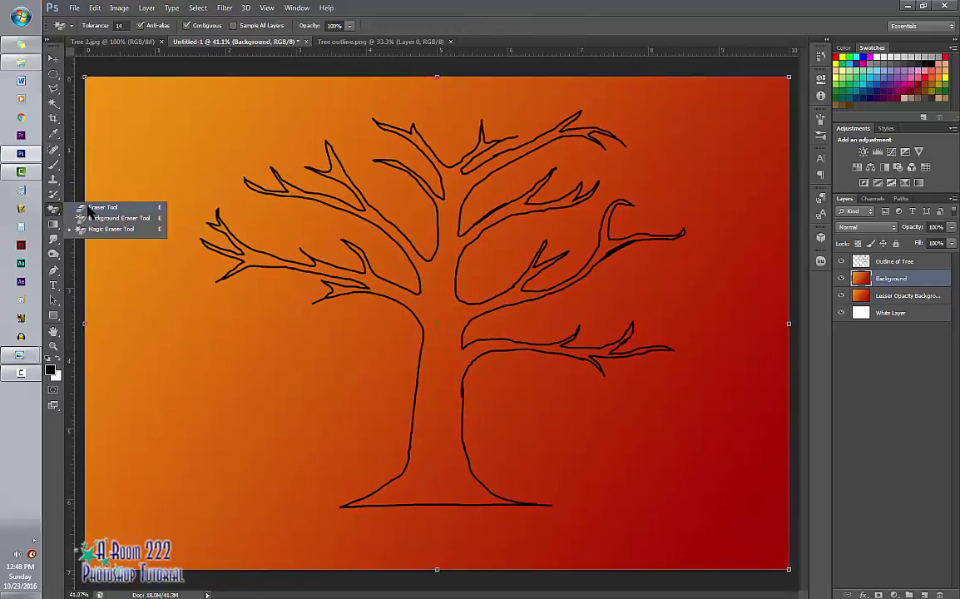
pyautogui.click(91, 207)
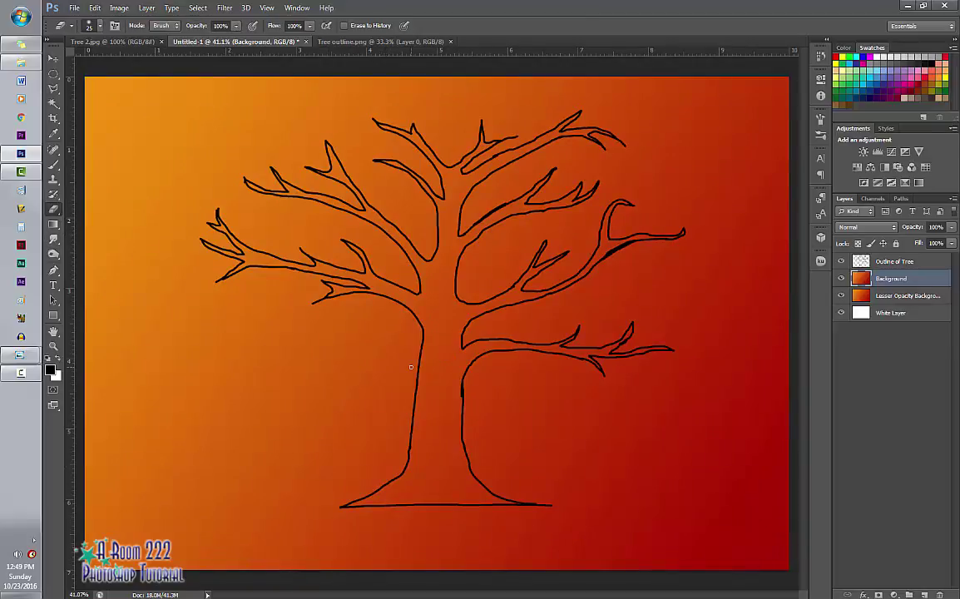
pyautogui.scroll(3, 410, 366)
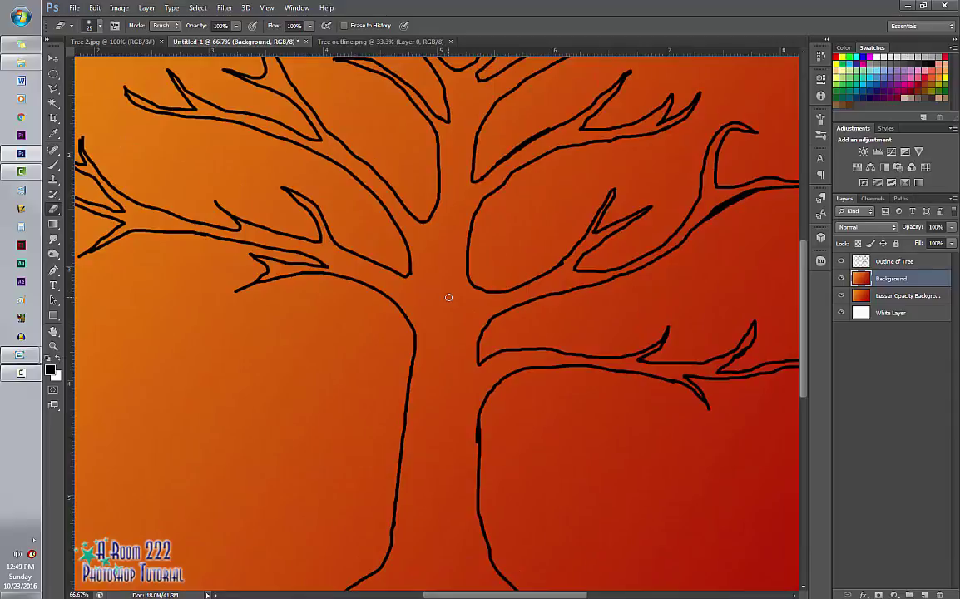
pyautogui.moveTo(433, 324)
pyautogui.mouseDown()
pyautogui.moveTo(442, 370)
pyautogui.moveTo(433, 364)
pyautogui.moveTo(436, 484)
pyautogui.moveTo(429, 399)
pyautogui.moveTo(410, 462)
pyautogui.moveTo(465, 455)
pyautogui.mouseUp()
# Erase inside the trunk base and left branch with brush sizes 90 and 60
pyautogui.press(']')
pyautogui.press(']')
pyautogui.press(']')
pyautogui.press(']')
pyautogui.press(']')
pyautogui.press(']')
pyautogui.press(']')
pyautogui.scroll(-3, 465, 456)
pyautogui.moveTo(392, 435)
pyautogui.mouseDown()
pyautogui.moveTo(428, 426)
pyautogui.moveTo(470, 393)
pyautogui.moveTo(453, 437)
pyautogui.moveTo(405, 432)
pyautogui.moveTo(398, 421)
pyautogui.moveTo(384, 452)
pyautogui.moveTo(481, 452)
pyautogui.moveTo(471, 408)
pyautogui.moveTo(414, 457)
pyautogui.moveTo(469, 456)
pyautogui.moveTo(489, 438)
pyautogui.moveTo(432, 271)
pyautogui.moveTo(430, 200)
pyautogui.moveTo(451, 290)
pyautogui.moveTo(463, 157)
pyautogui.moveTo(465, 273)
pyautogui.moveTo(497, 227)
pyautogui.mouseUp()
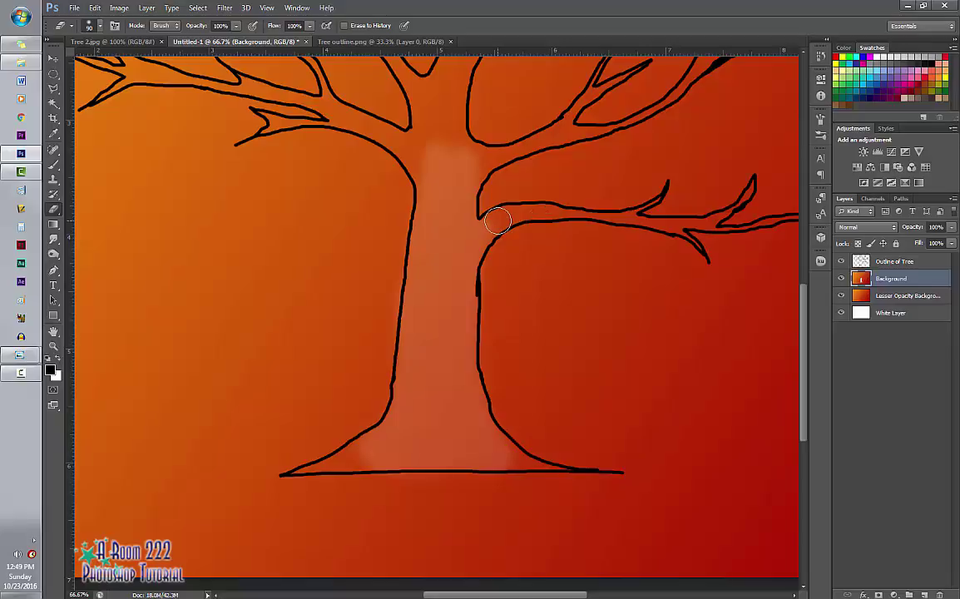
pyautogui.press('[')
pyautogui.press('[')
pyautogui.press('[')
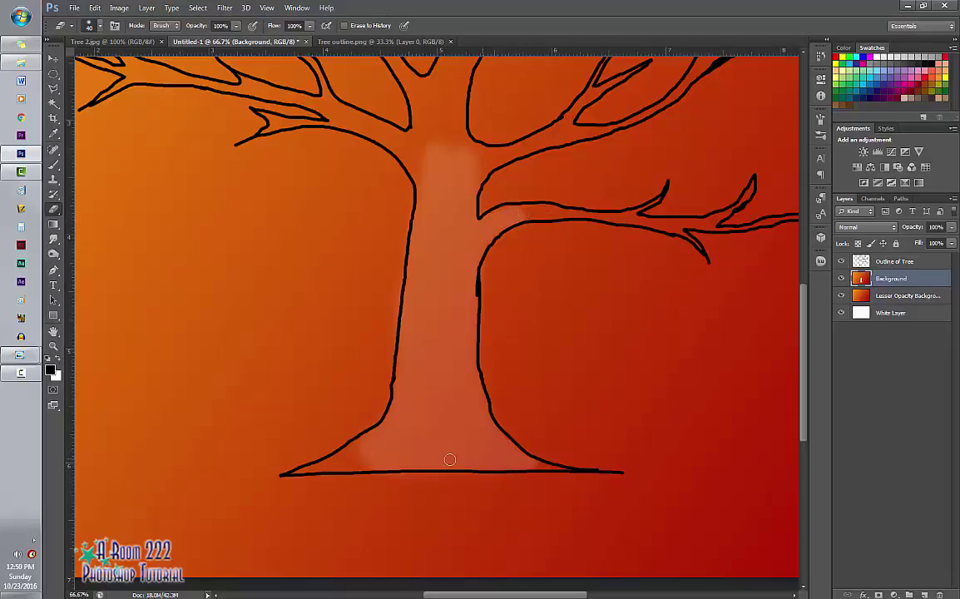
pyautogui.moveTo(450, 456)
pyautogui.mouseDown()
pyautogui.moveTo(342, 455)
pyautogui.moveTo(383, 463)
pyautogui.moveTo(376, 445)
pyautogui.moveTo(335, 460)
pyautogui.moveTo(363, 467)
pyautogui.moveTo(323, 468)
pyautogui.mouseUp()
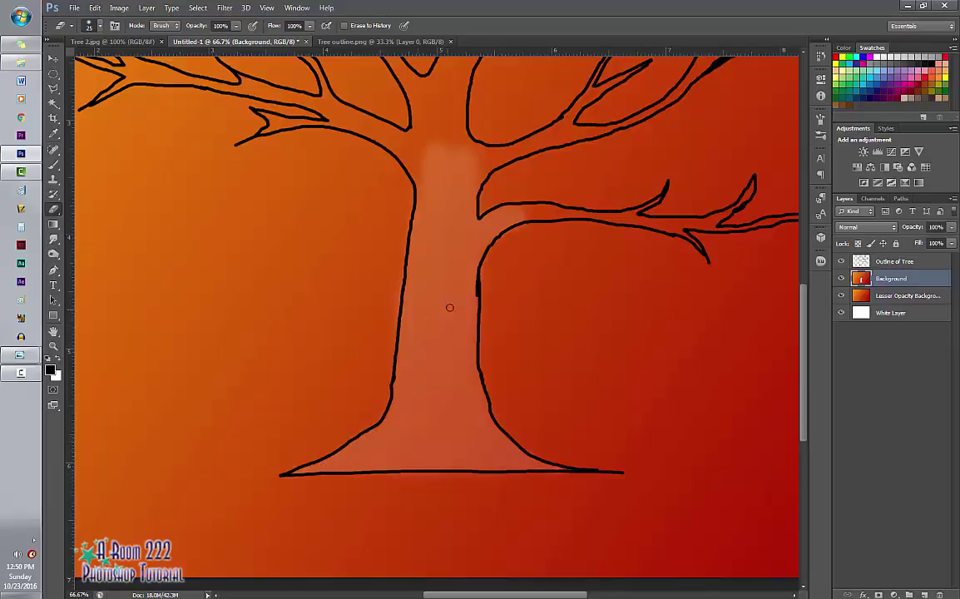
pyautogui.hotkey('ctrl', '+')
pyautogui.hotkey('ctrl', '+')
pyautogui.moveTo(729, 216); pyautogui.dragTo(392, 317)
pyautogui.moveTo(349, 164)
pyautogui.mouseDown()
pyautogui.moveTo(257, 181)
pyautogui.moveTo(450, 149)
pyautogui.moveTo(598, 178)
pyautogui.moveTo(647, 175)
pyautogui.moveTo(707, 194)
pyautogui.moveTo(671, 172)
pyautogui.moveTo(610, 196)
pyautogui.moveTo(471, 205)
pyautogui.moveTo(569, 205)
pyautogui.moveTo(692, 167)
pyautogui.moveTo(740, 126)
pyautogui.moveTo(767, 79)
pyautogui.moveTo(716, 148)
pyautogui.moveTo(603, 215)
pyautogui.moveTo(651, 204)
pyautogui.moveTo(715, 217)
pyautogui.moveTo(603, 182)
pyautogui.moveTo(661, 183)
pyautogui.moveTo(283, 231)
pyautogui.moveTo(263, 224)
pyautogui.moveTo(339, 279)
pyautogui.moveTo(145, 177)
pyautogui.moveTo(171, 125)
pyautogui.mouseUp()
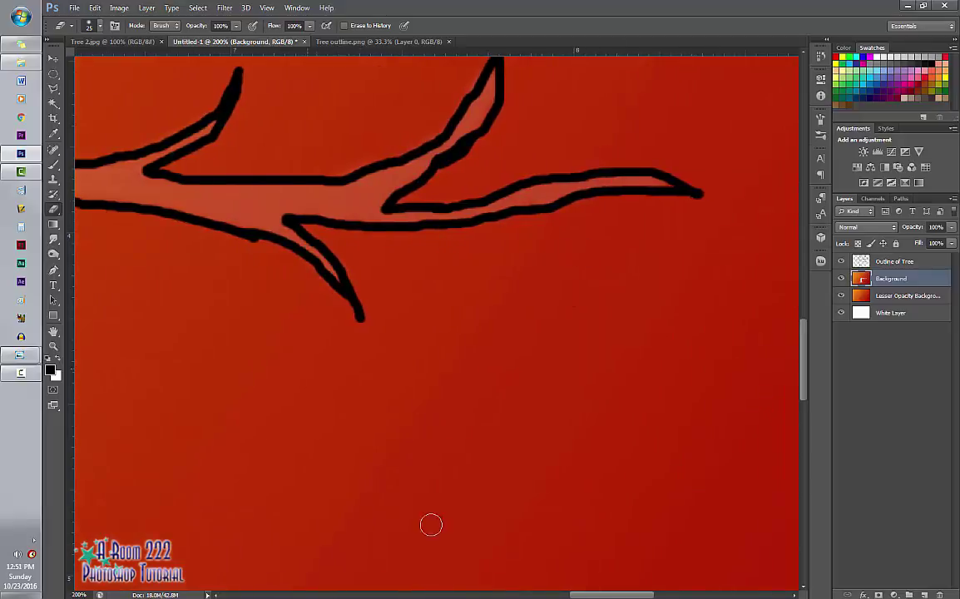
# Erase the branch interior up to its fork and the upper fork branches at brush 40, then 35
pyautogui.hscroll(-10, 391, 478)
pyautogui.hscroll(-5, 548, 431)
pyautogui.scroll(-8, 333, 374)
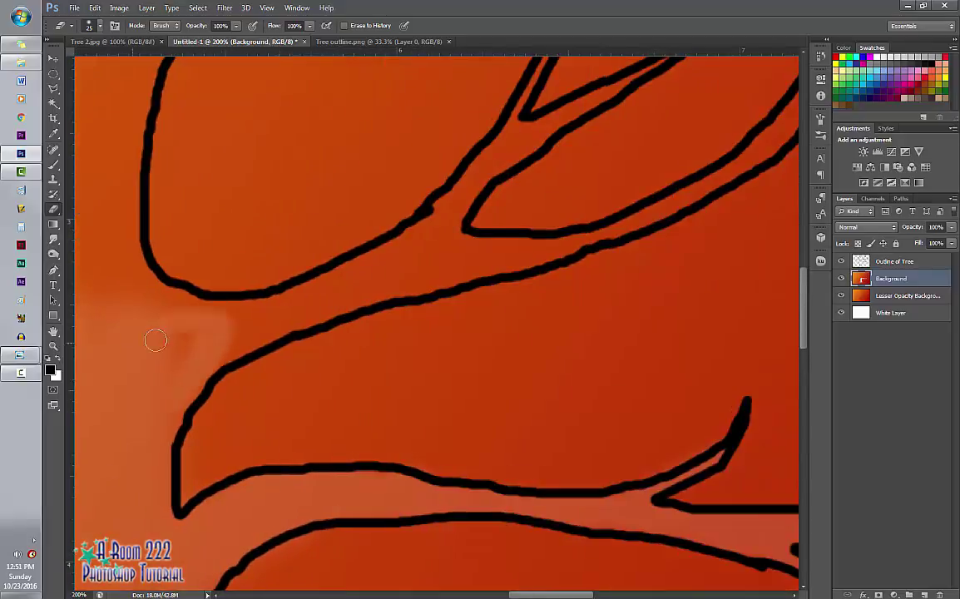
pyautogui.press(']')
pyautogui.press(']')
pyautogui.press(']')
pyautogui.moveTo(122, 324)
pyautogui.mouseDown()
pyautogui.moveTo(253, 332)
pyautogui.moveTo(197, 317)
pyautogui.moveTo(360, 286)
pyautogui.moveTo(209, 341)
pyautogui.moveTo(167, 394)
pyautogui.moveTo(437, 235)
pyautogui.moveTo(491, 246)
pyautogui.moveTo(575, 236)
pyautogui.moveTo(657, 167)
pyautogui.mouseUp()
pyautogui.press('[')
pyautogui.press('[')
pyautogui.press('[')
pyautogui.hscroll(6, 661, 201)
pyautogui.scroll(2, 469, 341)
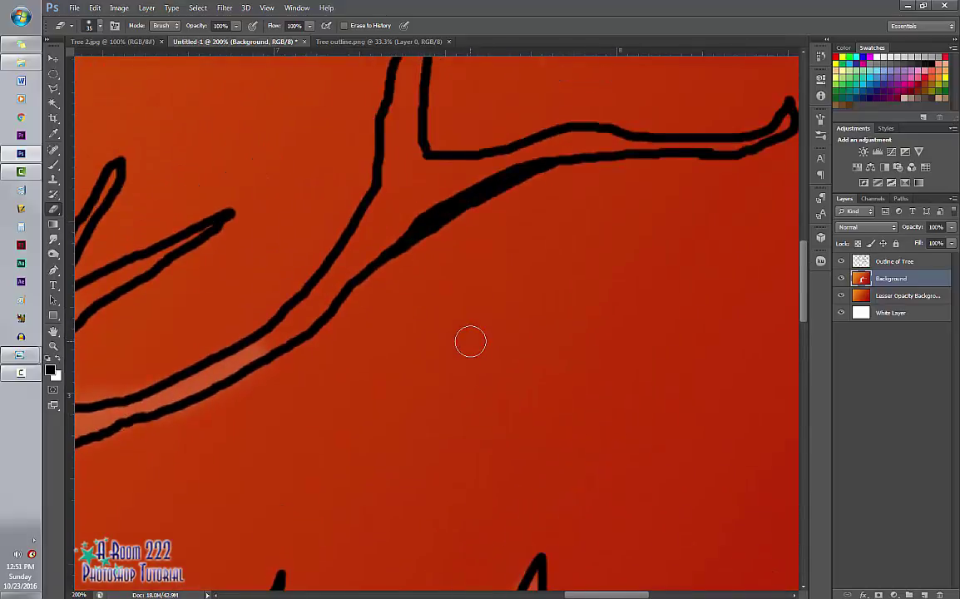
pyautogui.moveTo(221, 324)
pyautogui.mouseDown()
pyautogui.moveTo(357, 268)
pyautogui.moveTo(439, 166)
pyautogui.moveTo(785, 123)
pyautogui.mouseUp()
pyautogui.scroll(2, 785, 123)
pyautogui.moveTo(490, 154)
pyautogui.mouseDown()
pyautogui.moveTo(420, 219)
pyautogui.moveTo(379, 218)
pyautogui.mouseUp()
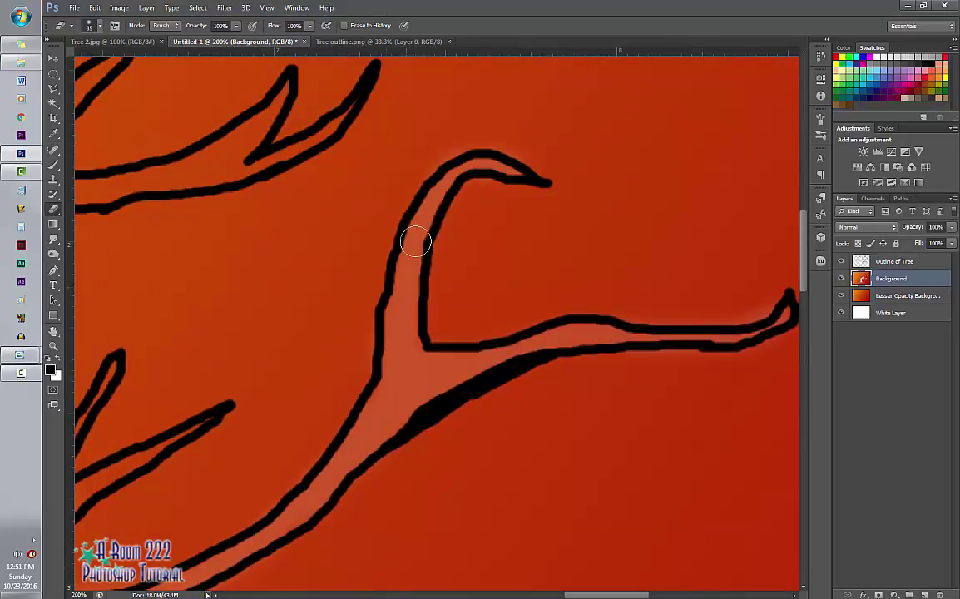
pyautogui.moveTo(347, 109)
pyautogui.mouseDown()
pyautogui.moveTo(272, 156)
pyautogui.moveTo(271, 100)
pyautogui.moveTo(256, 131)
pyautogui.moveTo(145, 182)
pyautogui.moveTo(212, 154)
pyautogui.mouseUp()
# Erase inside the lower V-shaped branch, upper fork and upper-right prong at brush sizes 20–35
pyautogui.press('[')
pyautogui.hscroll(-5, 212, 154)
pyautogui.press('[')
pyautogui.moveTo(457, 465)
pyautogui.mouseDown()
pyautogui.moveTo(492, 482)
pyautogui.moveTo(531, 464)
pyautogui.mouseUp()
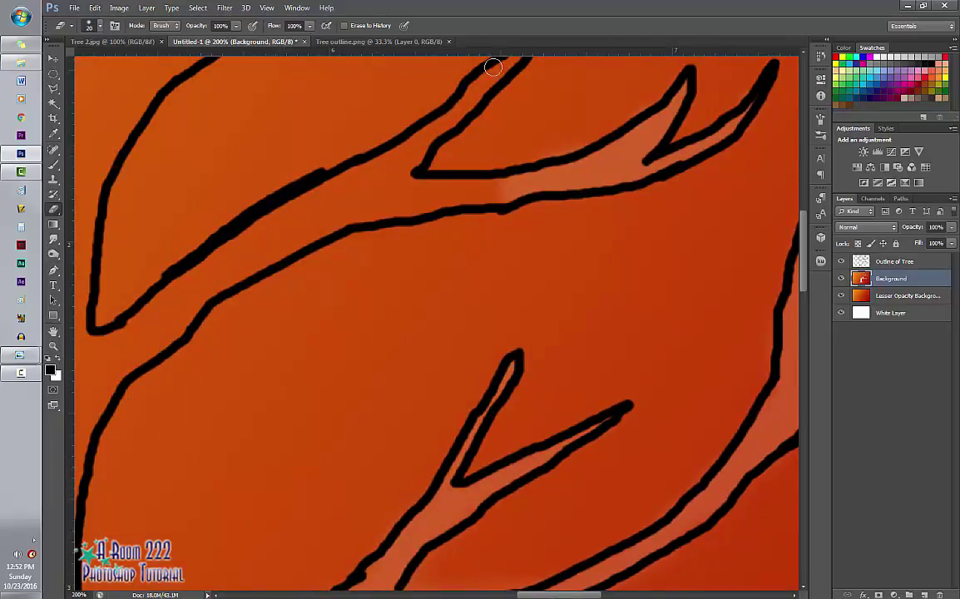
pyautogui.moveTo(366, 196)
pyautogui.mouseDown()
pyautogui.moveTo(486, 195)
pyautogui.moveTo(381, 187)
pyautogui.mouseUp()
pyautogui.scroll(1, 493, 144)
pyautogui.moveTo(493, 143)
pyautogui.mouseDown()
pyautogui.moveTo(391, 208)
pyautogui.moveTo(286, 306)
pyautogui.moveTo(246, 322)
pyautogui.moveTo(91, 428)
pyautogui.mouseUp()
pyautogui.press(']')
pyautogui.press(']')
pyautogui.press(']')
pyautogui.scroll(4, 605, 514)
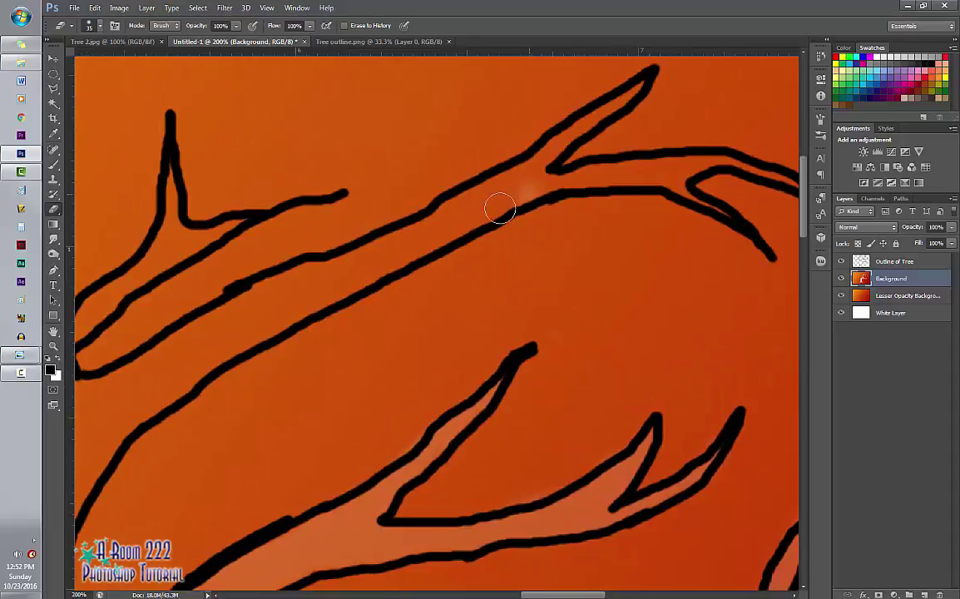
pyautogui.moveTo(500, 207)
pyautogui.mouseDown()
pyautogui.moveTo(417, 238)
pyautogui.moveTo(442, 225)
pyautogui.moveTo(224, 336)
pyautogui.moveTo(312, 282)
pyautogui.moveTo(122, 379)
pyautogui.moveTo(270, 325)
pyautogui.moveTo(353, 264)
pyautogui.mouseUp()
pyautogui.press('[')
pyautogui.press('[')
pyautogui.press('[')
pyautogui.moveTo(551, 145)
pyautogui.mouseDown()
pyautogui.moveTo(639, 86)
pyautogui.moveTo(560, 176)
pyautogui.moveTo(705, 163)
pyautogui.mouseUp()
# Erase the left branch toward its tip and the lower-left strip with brush 15–25
pyautogui.hscroll(3, 658, 182)
pyautogui.press('[')
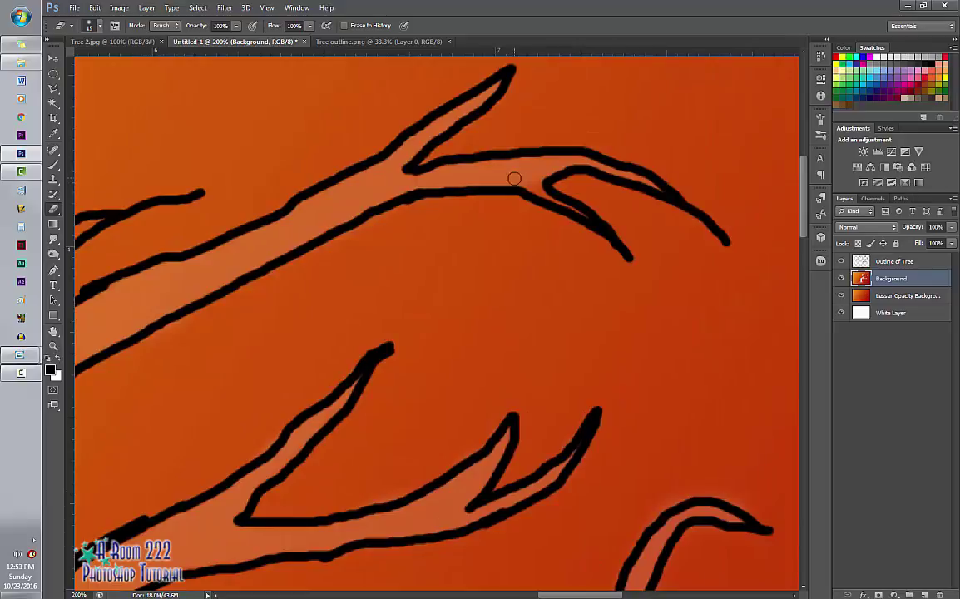
pyautogui.hscroll(-10, 582, 208)
pyautogui.moveTo(602, 125)
pyautogui.mouseDown()
pyautogui.moveTo(595, 233)
pyautogui.moveTo(499, 347)
pyautogui.moveTo(518, 317)
pyautogui.moveTo(481, 423)
pyautogui.moveTo(430, 366)
pyautogui.moveTo(453, 491)
pyautogui.moveTo(435, 556)
pyautogui.mouseUp()
pyautogui.press(']')
pyautogui.press(']')
pyautogui.press(']')
pyautogui.press(']')
pyautogui.press(']')
pyautogui.press(']')
pyautogui.press(']')
pyautogui.press('[')
pyautogui.press('[')
pyautogui.press('[')
pyautogui.press('[')
pyautogui.press('[')
pyautogui.moveTo(358, 349)
pyautogui.mouseDown()
pyautogui.moveTo(329, 274)
pyautogui.moveTo(277, 191)
pyautogui.moveTo(260, 200)
pyautogui.moveTo(214, 172)
pyautogui.moveTo(104, 131)
pyautogui.mouseUp()
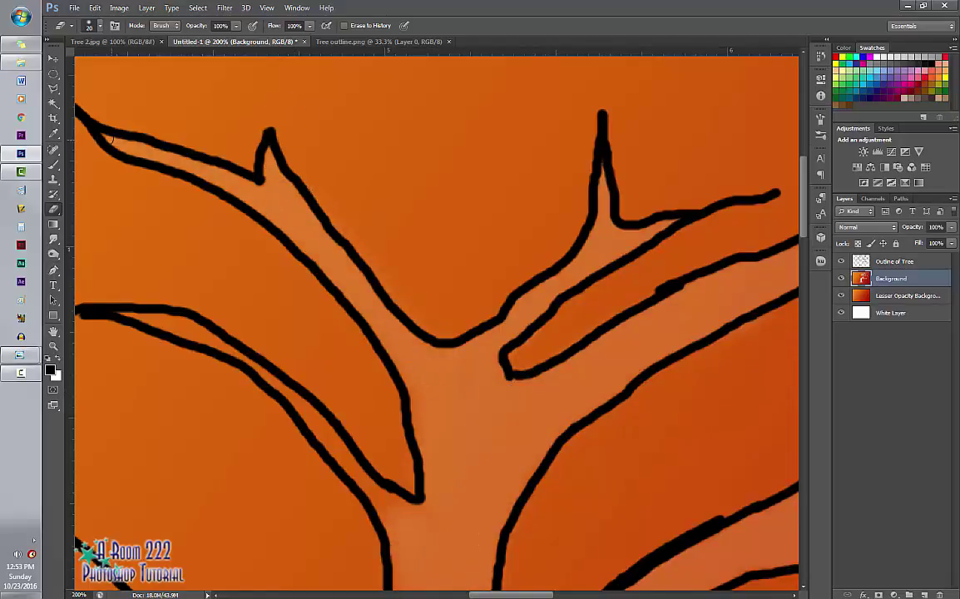
pyautogui.press('[')
pyautogui.scroll(-1, 417, 381)
pyautogui.moveTo(417, 381)
pyautogui.mouseDown()
pyautogui.moveTo(376, 472)
pyautogui.moveTo(277, 357)
pyautogui.moveTo(189, 300)
pyautogui.mouseUp()
# With a 60 brush, erase a trunk patch and the base of the lower-left branch
pyautogui.scroll(-10, 333, 300)
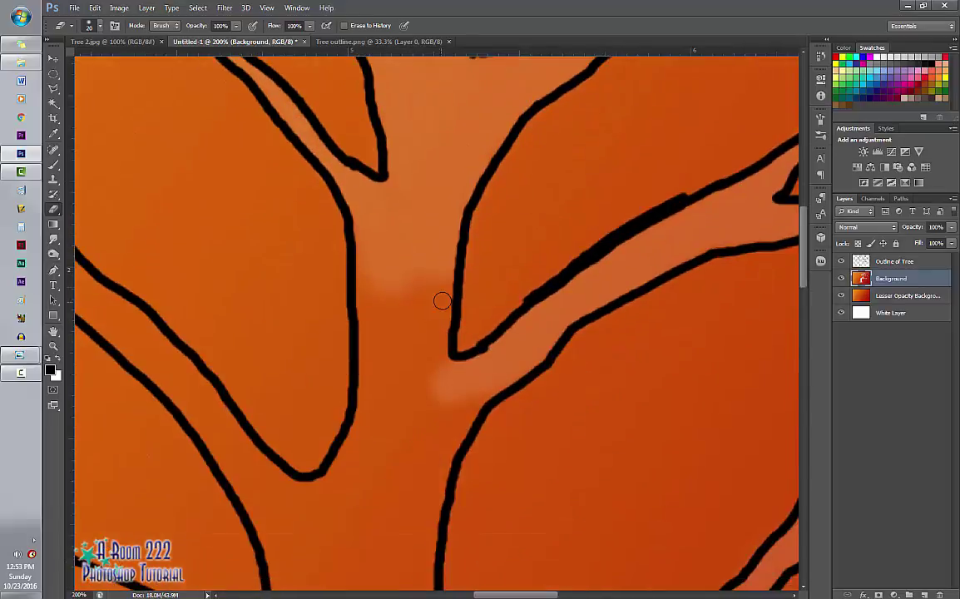
pyautogui.press(']')
pyautogui.press(']')
pyautogui.press(']')
pyautogui.press(']')
pyautogui.press(']')
pyautogui.press(']')
pyautogui.press(']')
pyautogui.press(']')
pyautogui.moveTo(389, 276)
pyautogui.mouseDown()
pyautogui.moveTo(413, 369)
pyautogui.moveTo(377, 278)
pyautogui.moveTo(407, 493)
pyautogui.moveTo(407, 518)
pyautogui.moveTo(374, 467)
pyautogui.moveTo(380, 573)
pyautogui.moveTo(95, 287)
pyautogui.mouseUp()
pyautogui.scroll(-3, 374, 524)
pyautogui.moveTo(392, 488)
pyautogui.mouseDown()
pyautogui.moveTo(416, 431)
pyautogui.moveTo(241, 574)
pyautogui.mouseUp()
pyautogui.moveTo(175, 432)
pyautogui.mouseDown()
pyautogui.moveTo(246, 540)
pyautogui.moveTo(186, 468)
pyautogui.mouseUp()
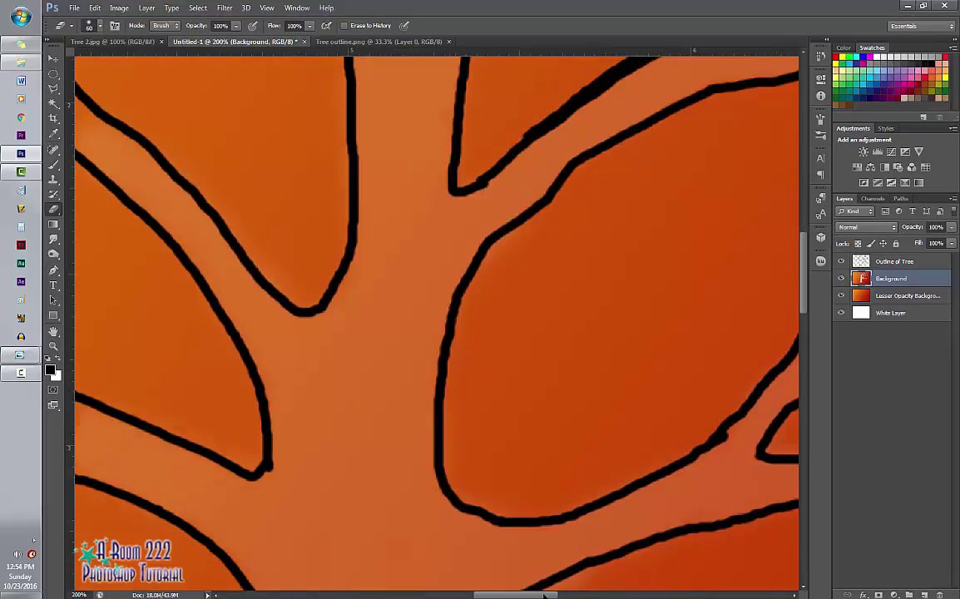
# Erase the inside of the upper-left branch with brush 35
pyautogui.hscroll(-5, 448, 450)
pyautogui.moveTo(449, 450)
pyautogui.mouseDown()
pyautogui.moveTo(236, 364)
pyautogui.moveTo(317, 257)
pyautogui.mouseUp()
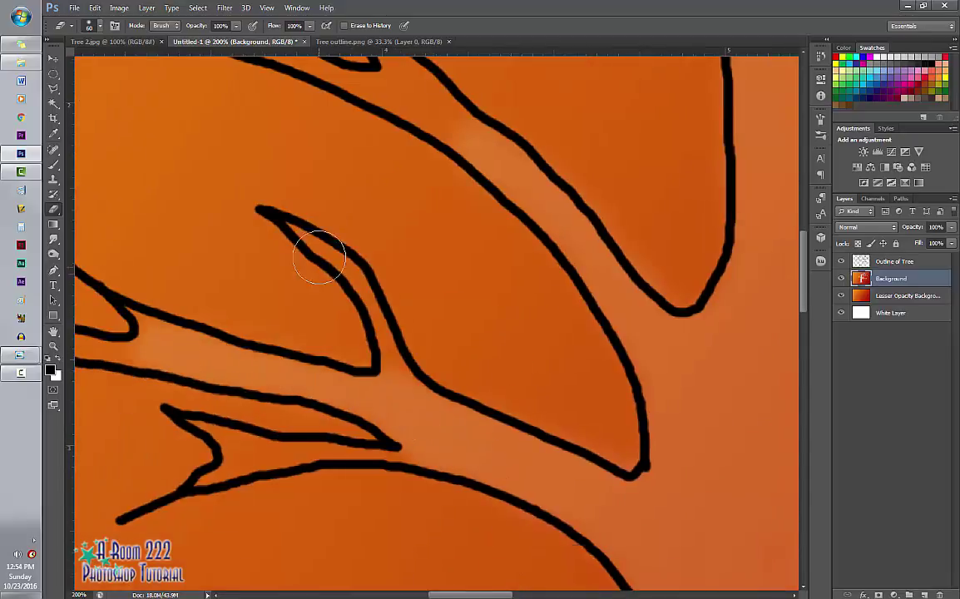
pyautogui.scroll(2, 375, 250)
pyautogui.moveTo(440, 236)
pyautogui.mouseDown()
pyautogui.moveTo(404, 202)
pyautogui.moveTo(372, 208)
pyautogui.moveTo(240, 151)
pyautogui.moveTo(83, 102)
pyautogui.mouseUp()
pyautogui.press('[')
pyautogui.press('[')
pyautogui.moveTo(436, 203); pyautogui.dragTo(304, 139)
pyautogui.scroll(4, 347, 178)
pyautogui.moveTo(185, 87)
pyautogui.mouseDown()
pyautogui.moveTo(209, 164)
pyautogui.moveTo(287, 284)
pyautogui.moveTo(125, 214)
pyautogui.moveTo(215, 262)
pyautogui.moveTo(275, 310)
pyautogui.moveTo(200, 312)
pyautogui.moveTo(79, 287)
pyautogui.mouseUp()
pyautogui.press('[')
pyautogui.press('[')
pyautogui.press('[')
# Erase the lower-right and lower-left branch tips at brush 20, then fit the canvas on screen
pyautogui.hscroll(-6, 455, 571)
pyautogui.hscroll(-4, 271, 279)
pyautogui.scroll(-5, 271, 278)
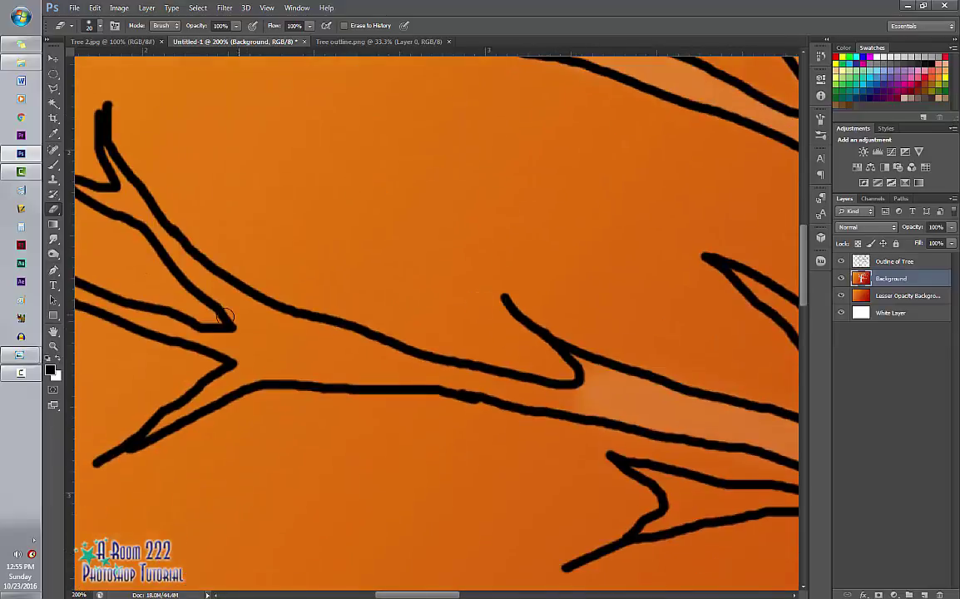
pyautogui.moveTo(329, 370)
pyautogui.mouseDown()
pyautogui.moveTo(557, 391)
pyautogui.moveTo(449, 354)
pyautogui.moveTo(237, 365)
pyautogui.moveTo(319, 338)
pyautogui.moveTo(256, 339)
pyautogui.moveTo(123, 187)
pyautogui.mouseUp()
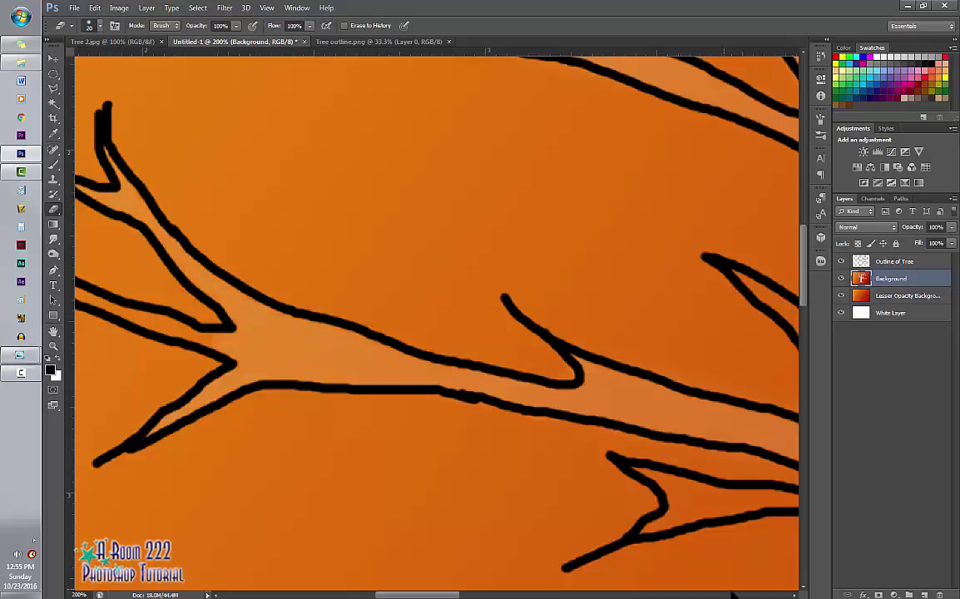
pyautogui.moveTo(757, 497); pyautogui.dragTo(640, 533)
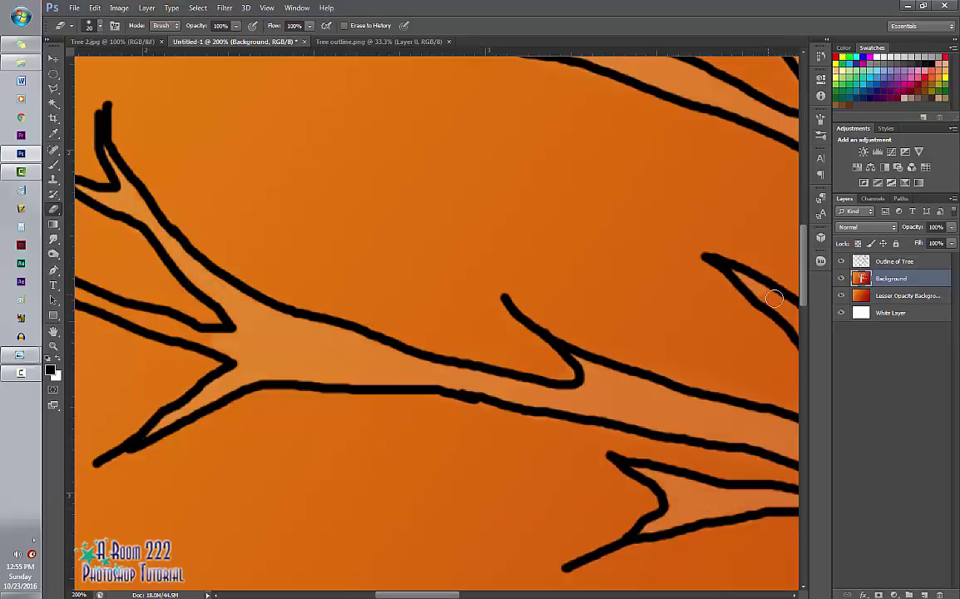
pyautogui.hscroll(-5, 413, 329)
pyautogui.moveTo(413, 329); pyautogui.dragTo(225, 248)
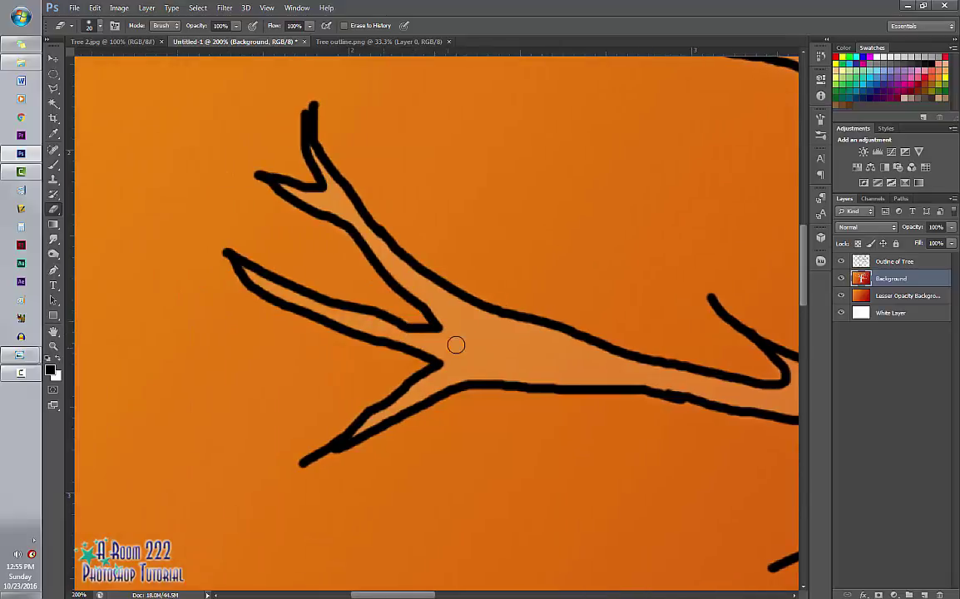
pyautogui.hscroll(5, 454, 346)
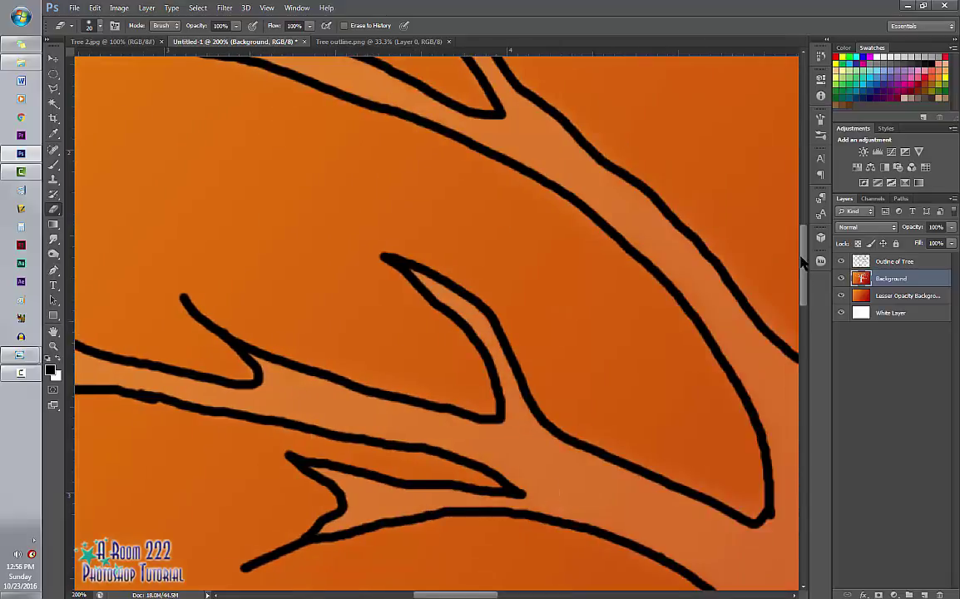
pyautogui.scroll(-10, 541, 503)
pyautogui.hscroll(9, 449, 356)
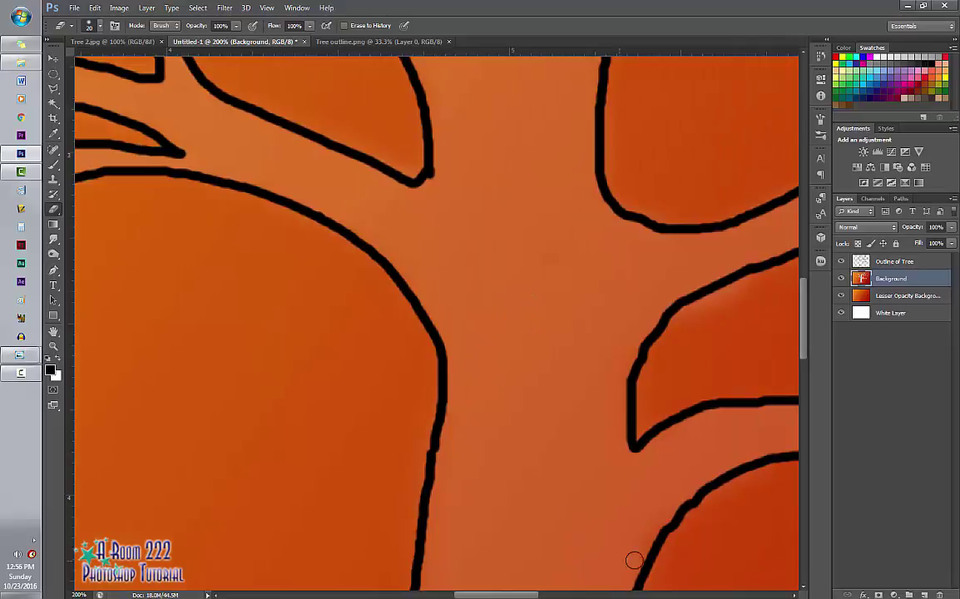
pyautogui.hotkey('ctrl', '0')
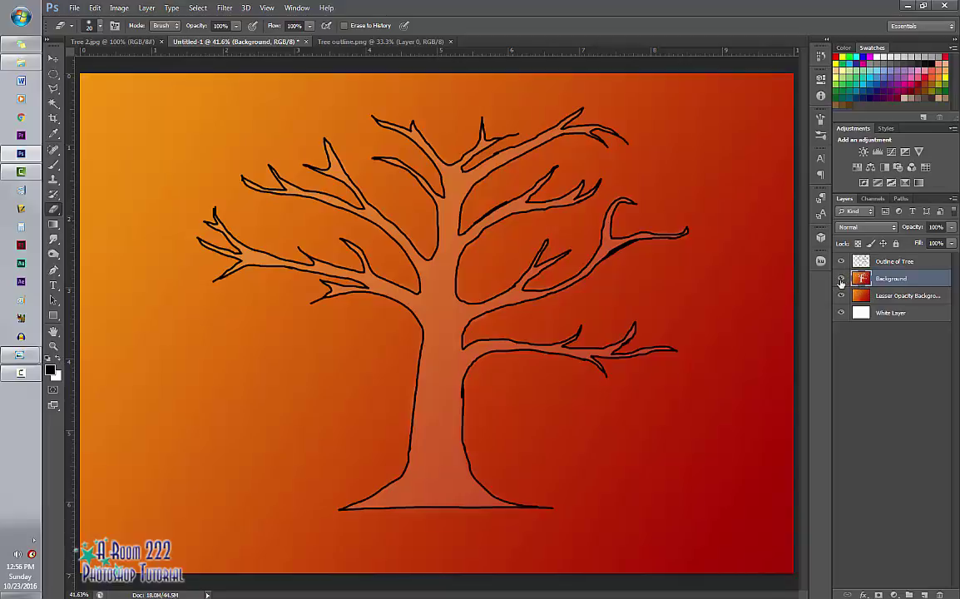
# Toggle Background to check the erasing, then add Group 1 above the Outline of Tree layer
pyautogui.click(841, 279)
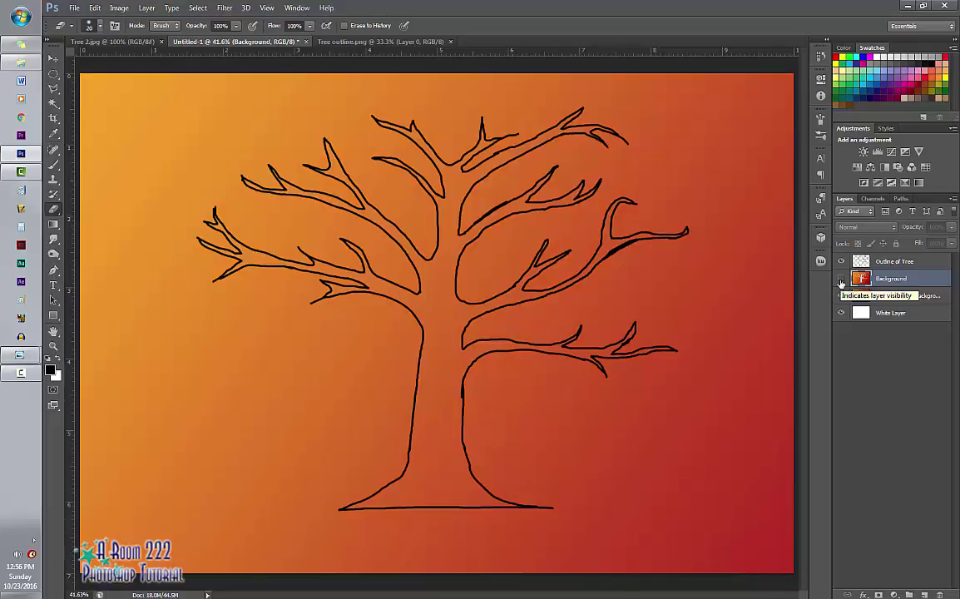
pyautogui.click(841, 279)
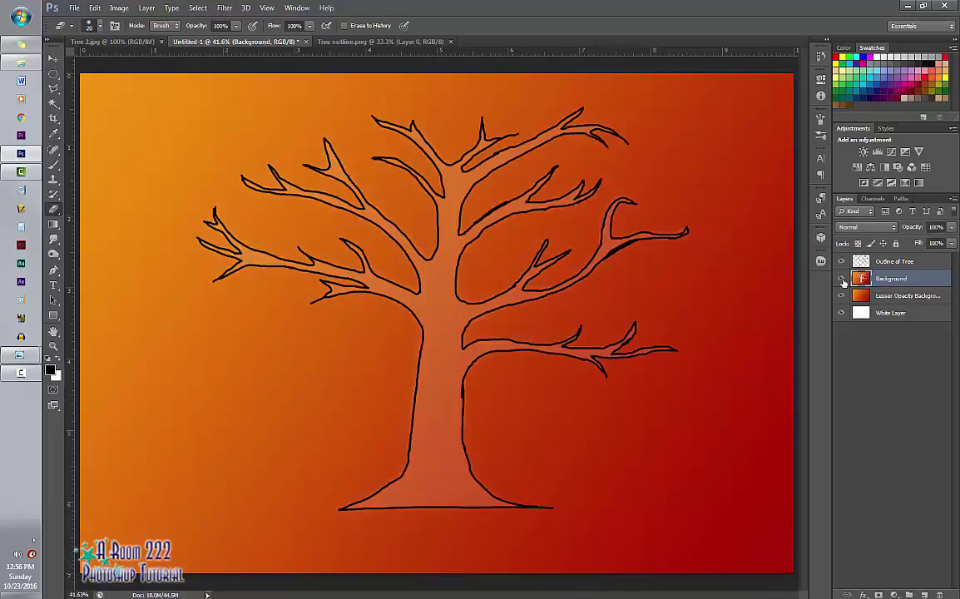
pyautogui.click(886, 263)
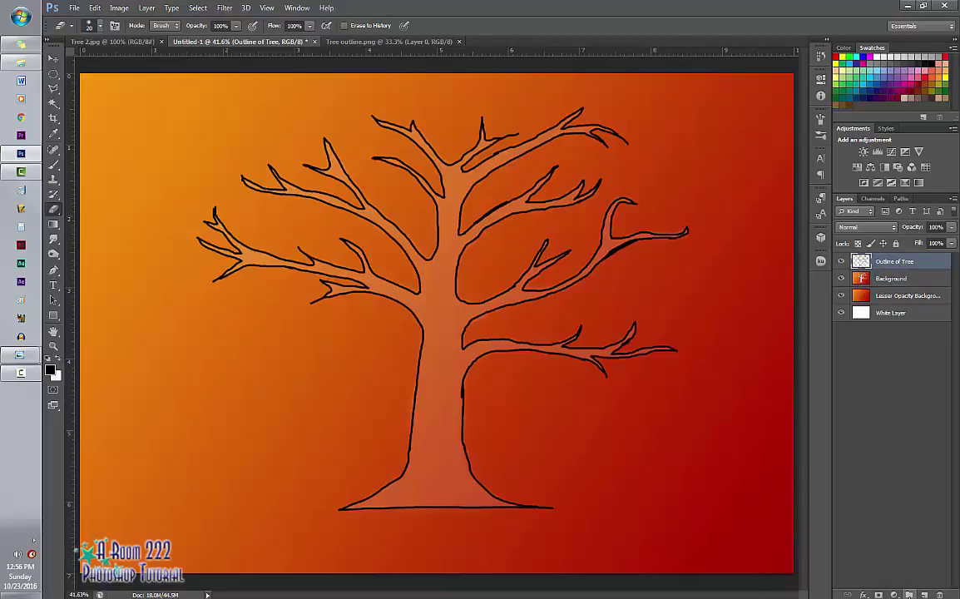
pyautogui.click(909, 595)
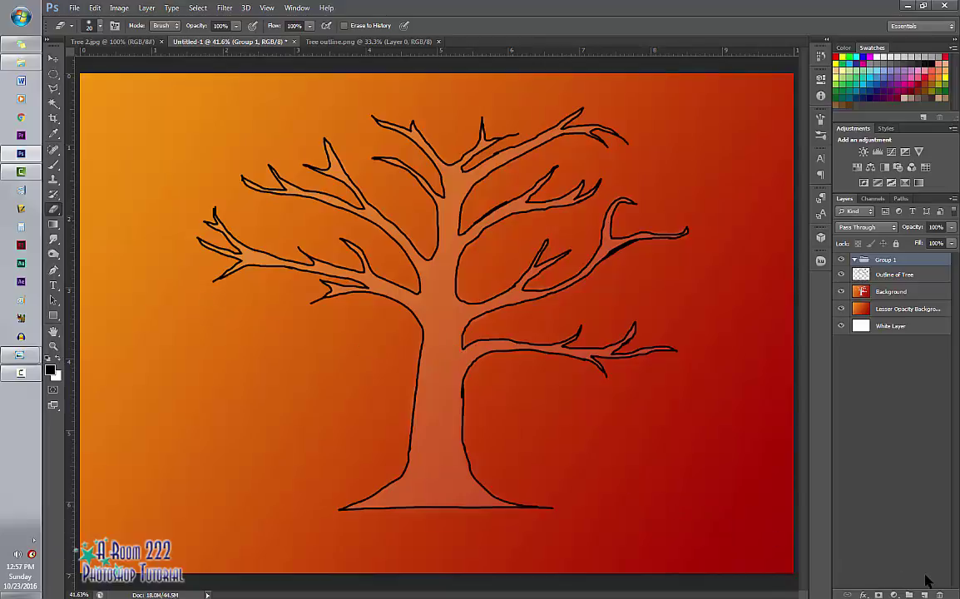
# Rename Group 1 to 'Words' and add a new empty Layer 1 inside it
pyautogui.doubleClick(890, 263)
pyautogui.write('Words')
pyautogui.press('Return')
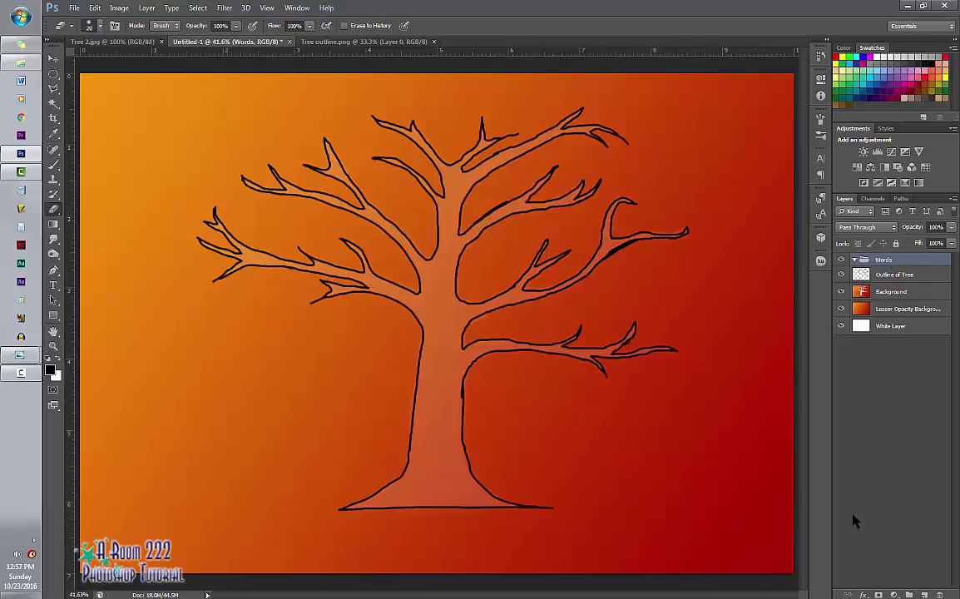
pyautogui.hotkey('ctrl', 'shift', 'alt', 'n')
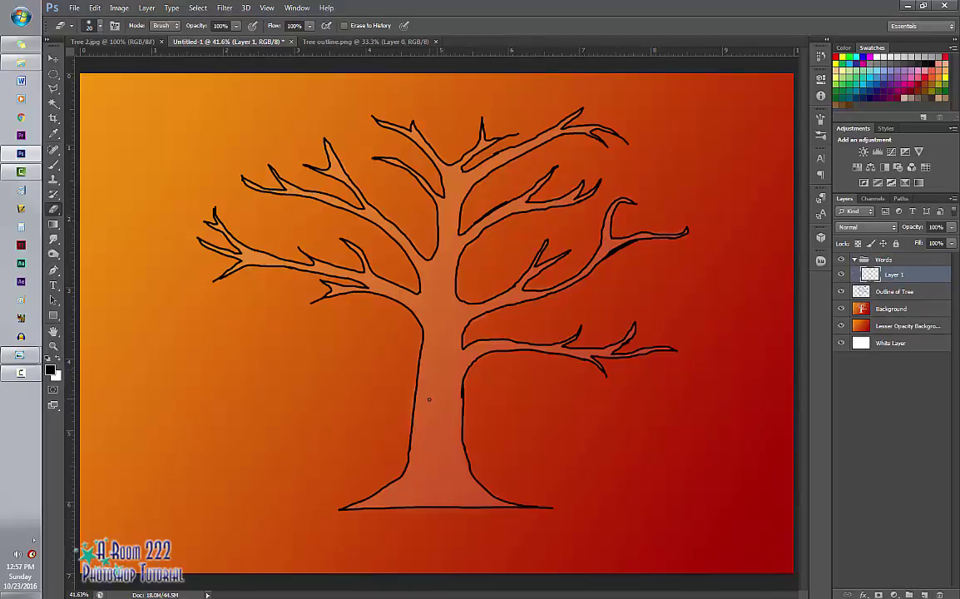
# Type 'Autumn', then enlarge it and move it to the trunk base
pyautogui.click(53, 285)
pyautogui.click(206, 368)
pyautogui.write('Autumn')
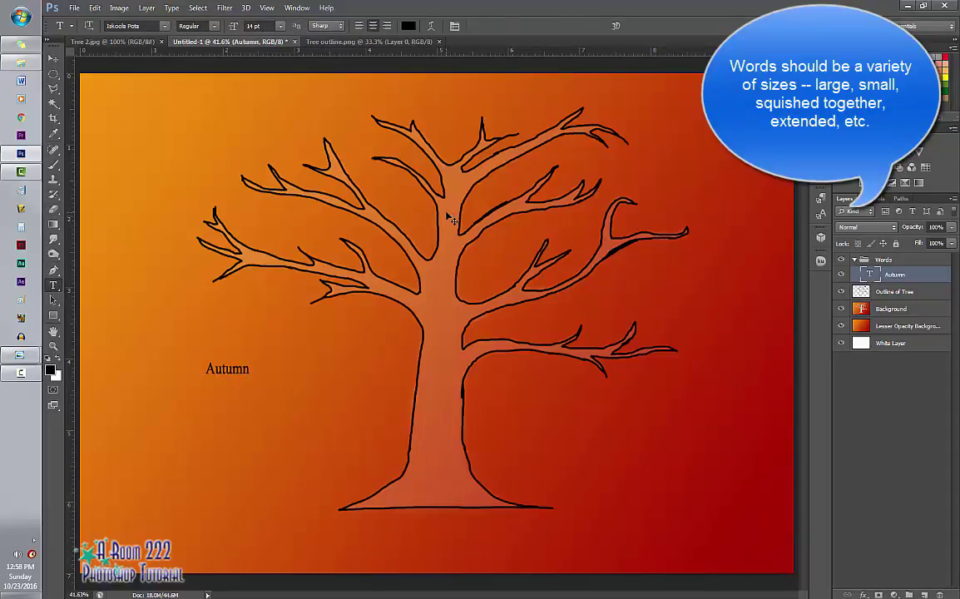
pyautogui.hotkey('ctrl', 't')
pyautogui.moveTo(249, 363); pyautogui.dragTo(441, 493)
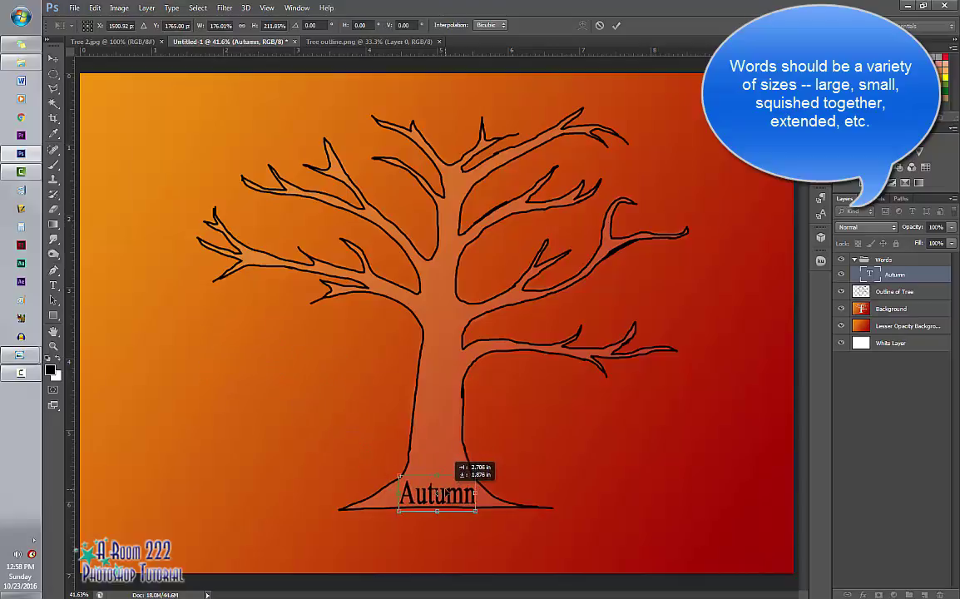
pyautogui.press('Return')
# On a new layer, type 'Fire' and move it beside Autumn, stretching it wider
pyautogui.click(925, 595)
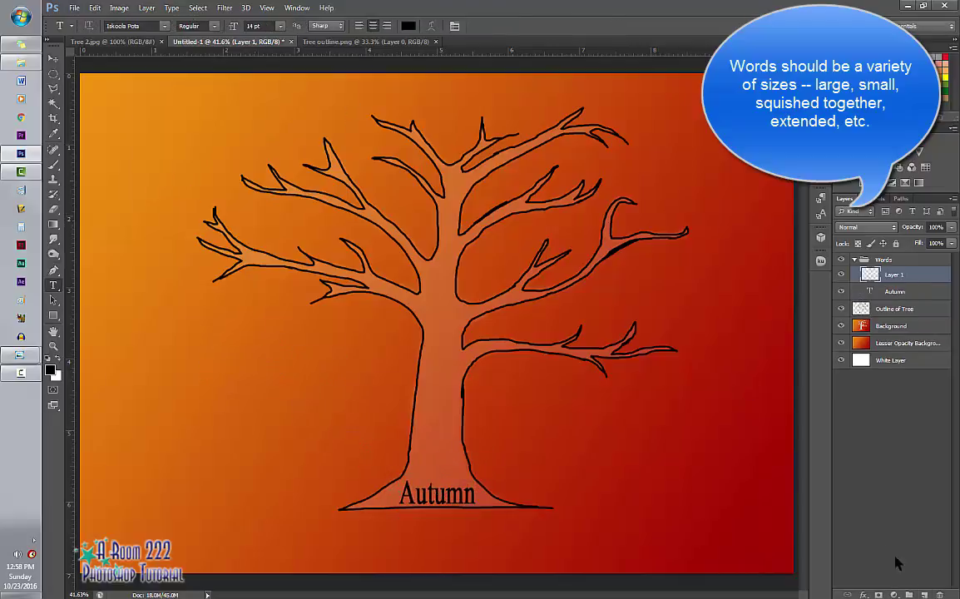
pyautogui.click(562, 407)
pyautogui.write('Fire')
pyautogui.hotkey('ctrl', 't')
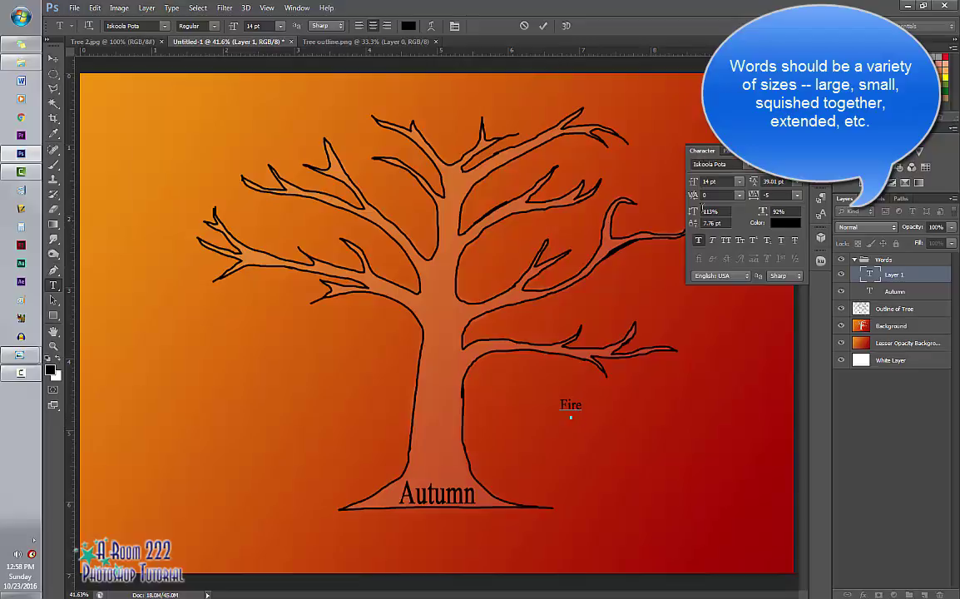
pyautogui.click(542, 25)
pyautogui.hotkey('ctrl', 't')
pyautogui.moveTo(583, 398); pyautogui.dragTo(497, 498)
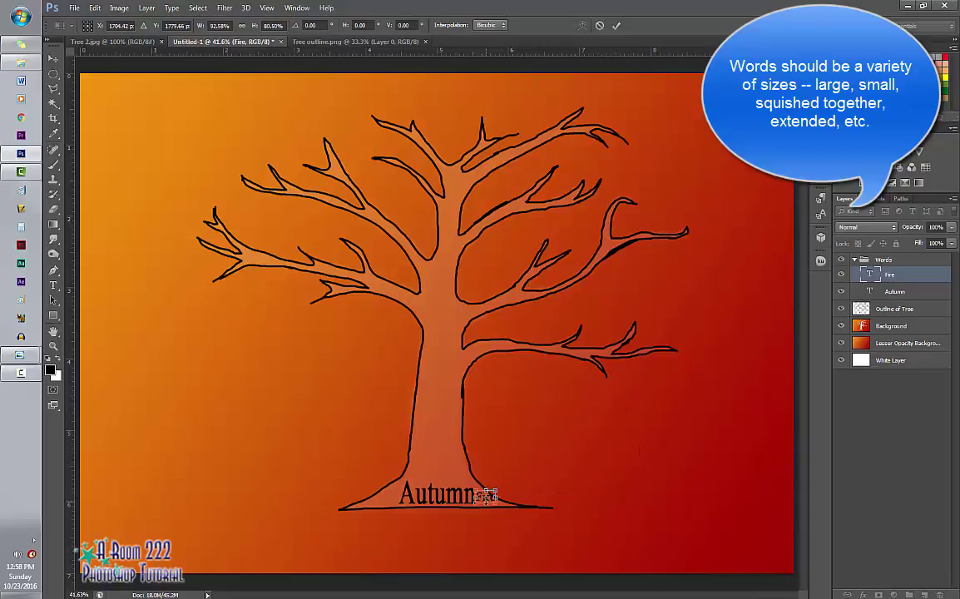
pyautogui.scroll(3, 441, 453)
pyautogui.scroll(-1, 441, 454)
pyautogui.press('Return')
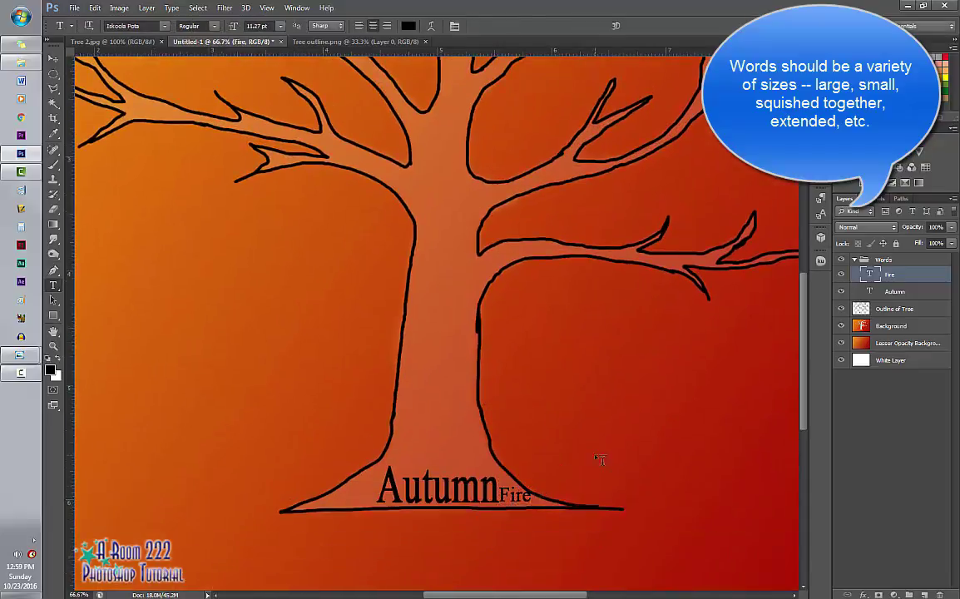
pyautogui.rightClick(894, 274)
# Try an Arc warp on Fire, then cancel it and fit the poster on screen
pyautogui.click(762, 413)
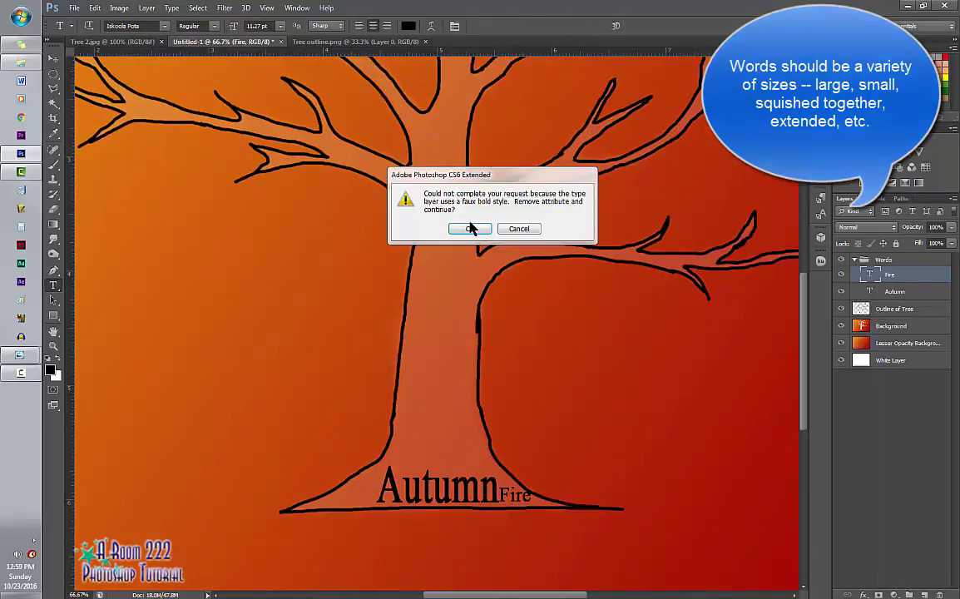
pyautogui.click(469, 223)
pyautogui.click(474, 403)
pyautogui.click(456, 206)
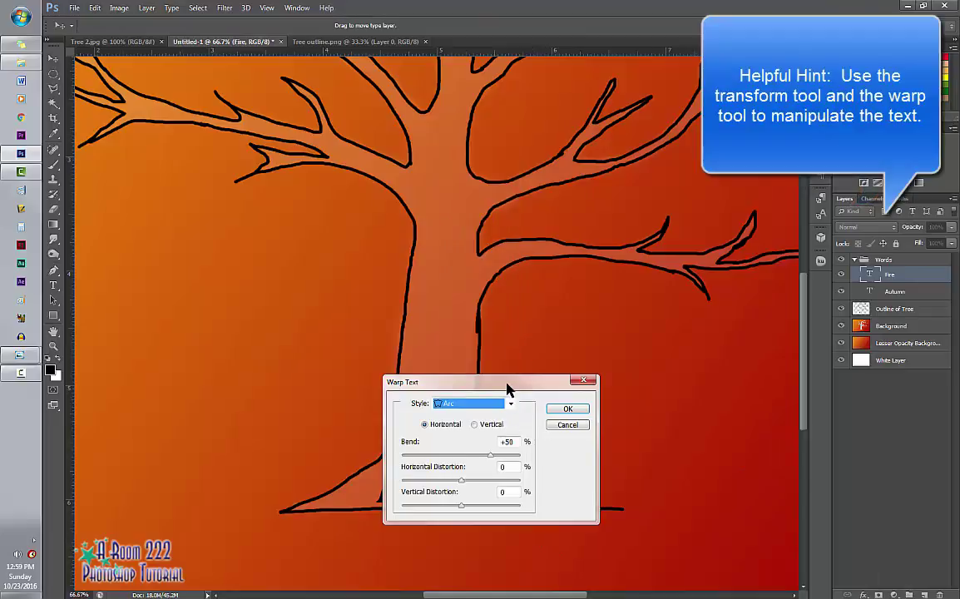
pyautogui.moveTo(507, 387); pyautogui.dragTo(275, 220)
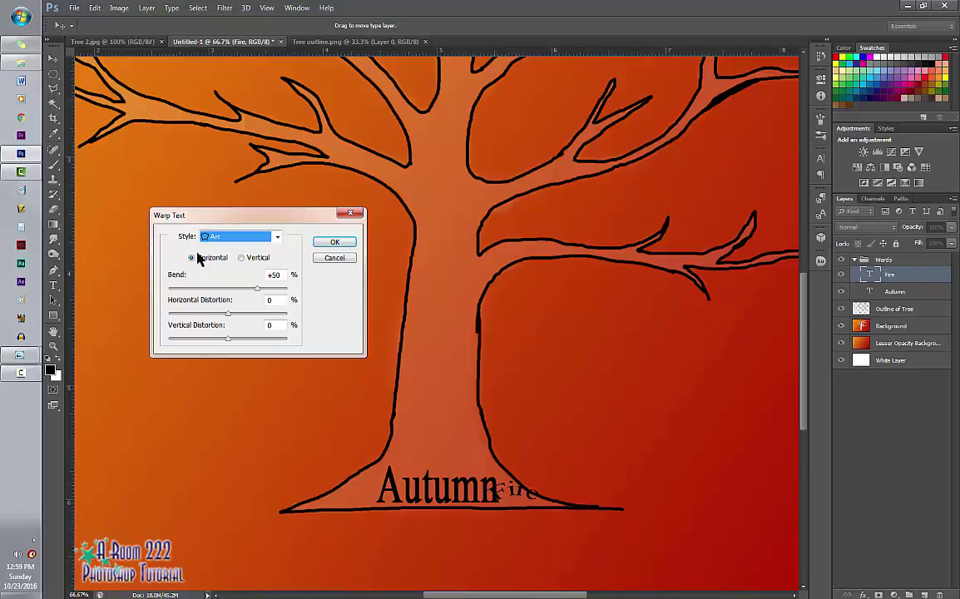
pyautogui.moveTo(257, 288); pyautogui.dragTo(216, 288)
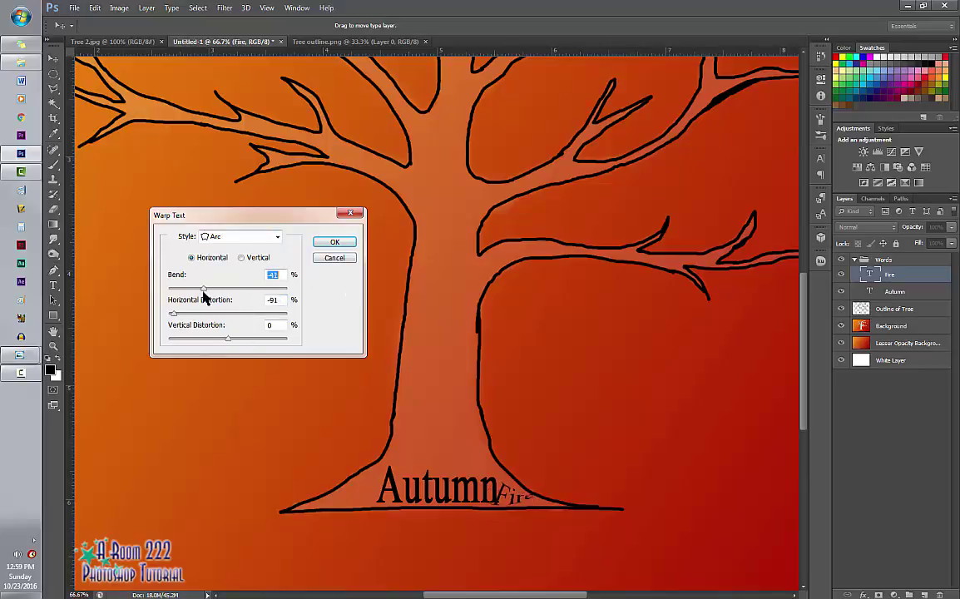
pyautogui.moveTo(227, 338)
pyautogui.mouseDown()
pyautogui.moveTo(207, 342)
pyautogui.moveTo(251, 343)
pyautogui.moveTo(223, 339)
pyautogui.mouseUp()
pyautogui.click(334, 257)
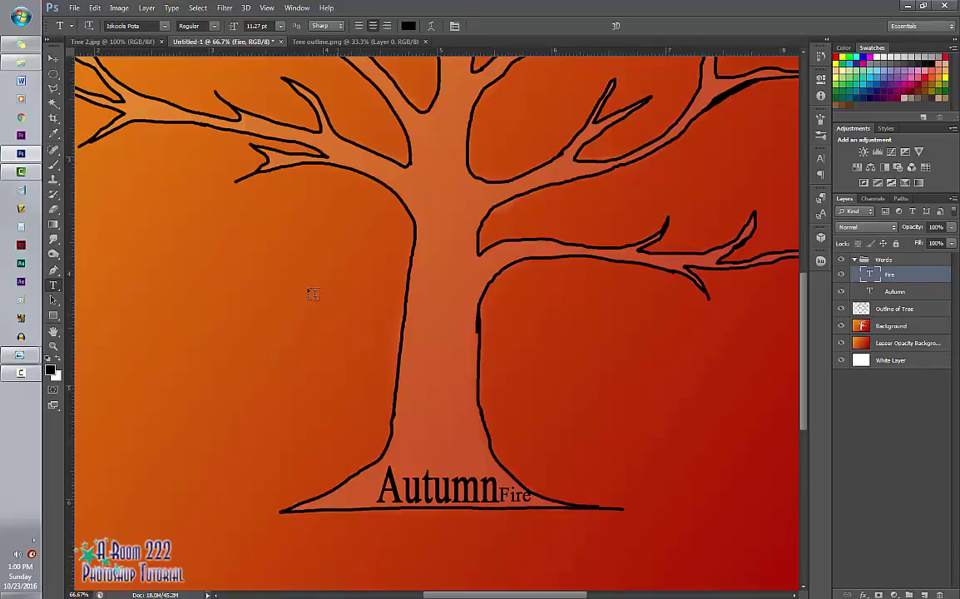
pyautogui.scroll(1, 311, 294)
pyautogui.hotkey('ctrl', '0')
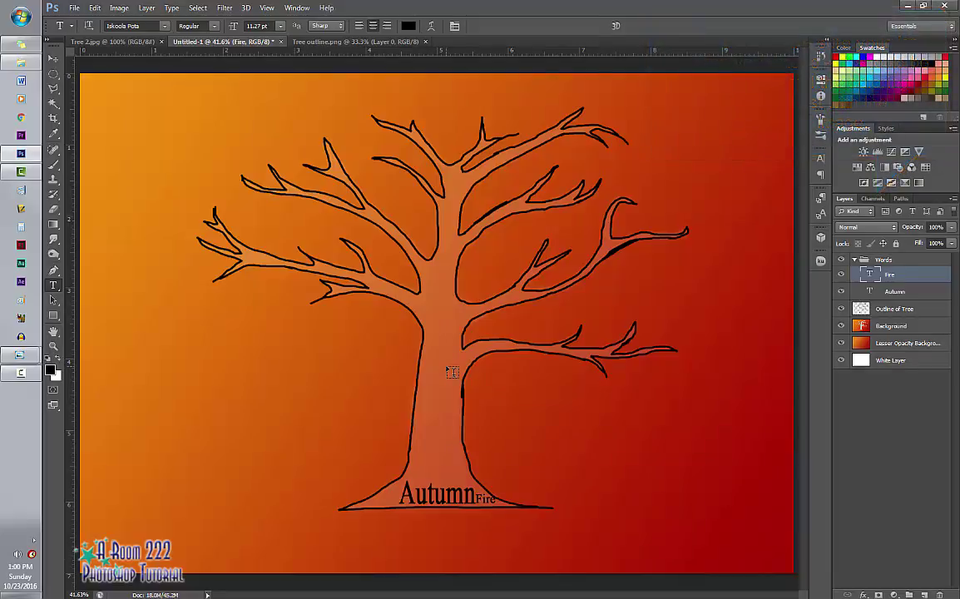
# Warp the Fire text with the Arc Lower style and a reduced bend
pyautogui.rightClick(918, 277)
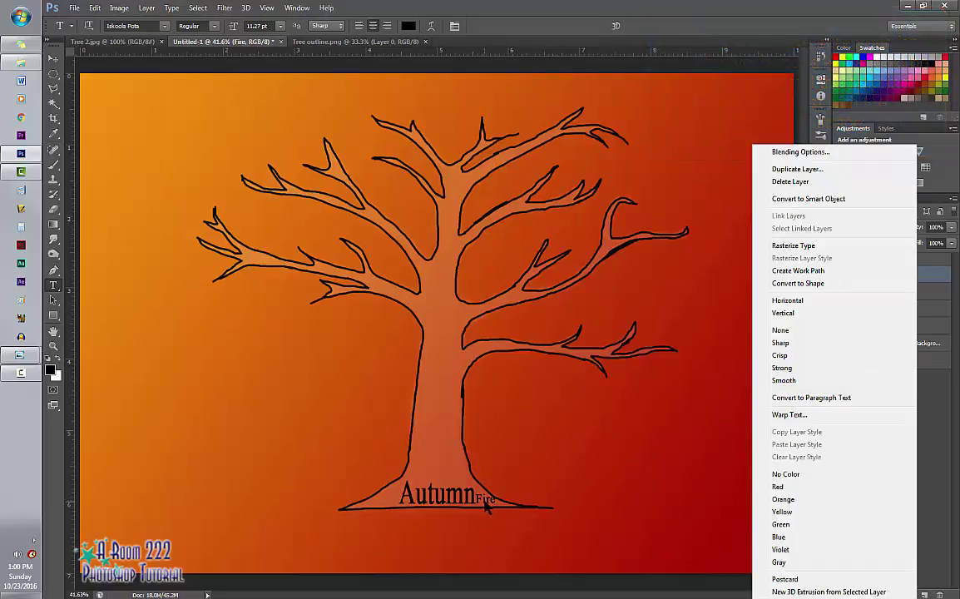
pyautogui.click(790, 415)
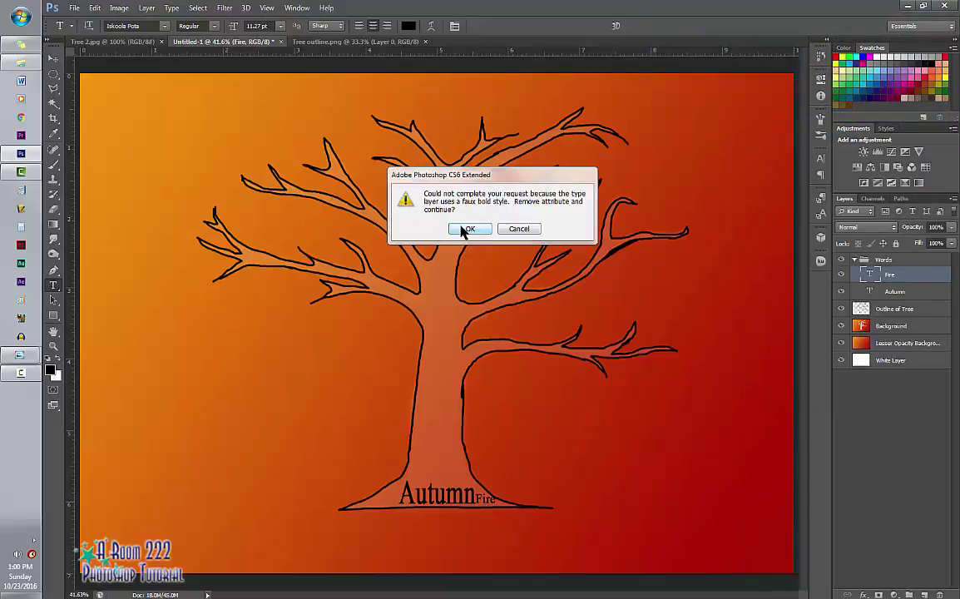
pyautogui.click(468, 227)
pyautogui.click(277, 238)
pyautogui.click(245, 281)
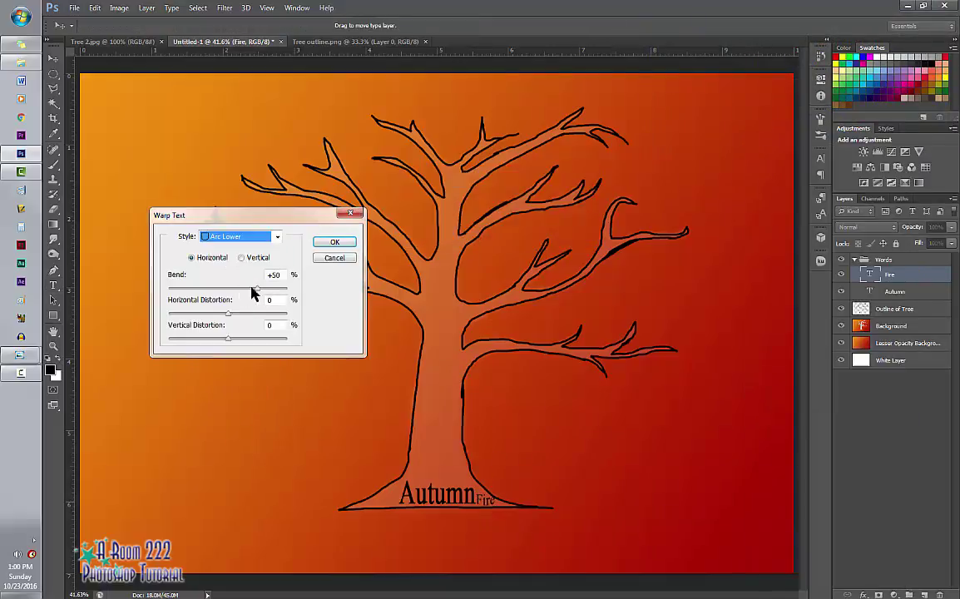
pyautogui.moveTo(258, 288); pyautogui.dragTo(236, 346)
pyautogui.press('Return')
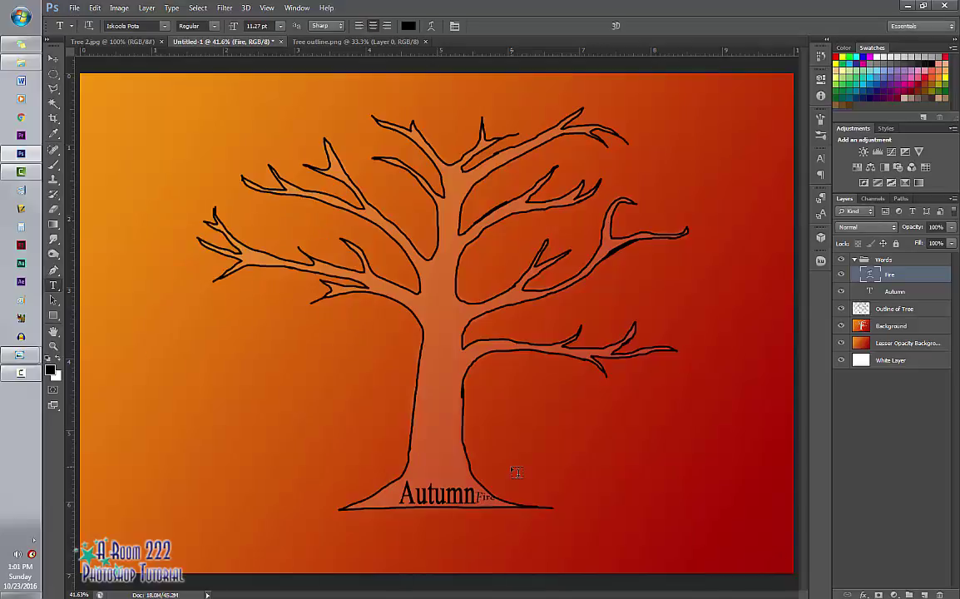
# Widen and tilt the warped Fire beside Autumn at the trunk base
pyautogui.hotkey('ctrl', 't')
pyautogui.hotkey('ctrl', '+')
pyautogui.hotkey('ctrl', '+')
pyautogui.scroll(-5, 480, 332)
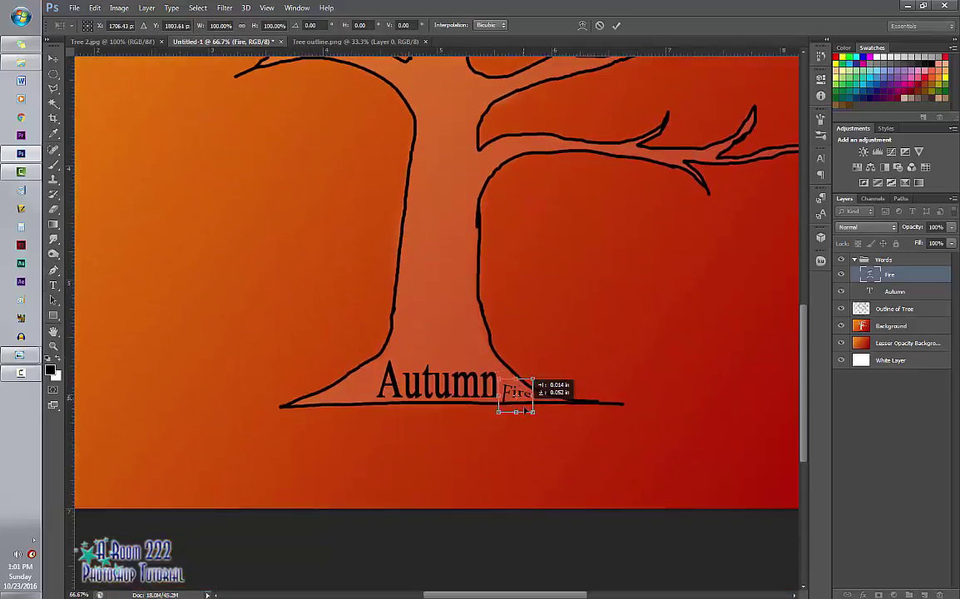
pyautogui.moveTo(497, 500); pyautogui.dragTo(502, 499)
pyautogui.moveTo(541, 391)
pyautogui.mouseDown()
pyautogui.moveTo(536, 380)
pyautogui.moveTo(533, 386)
pyautogui.mouseUp()
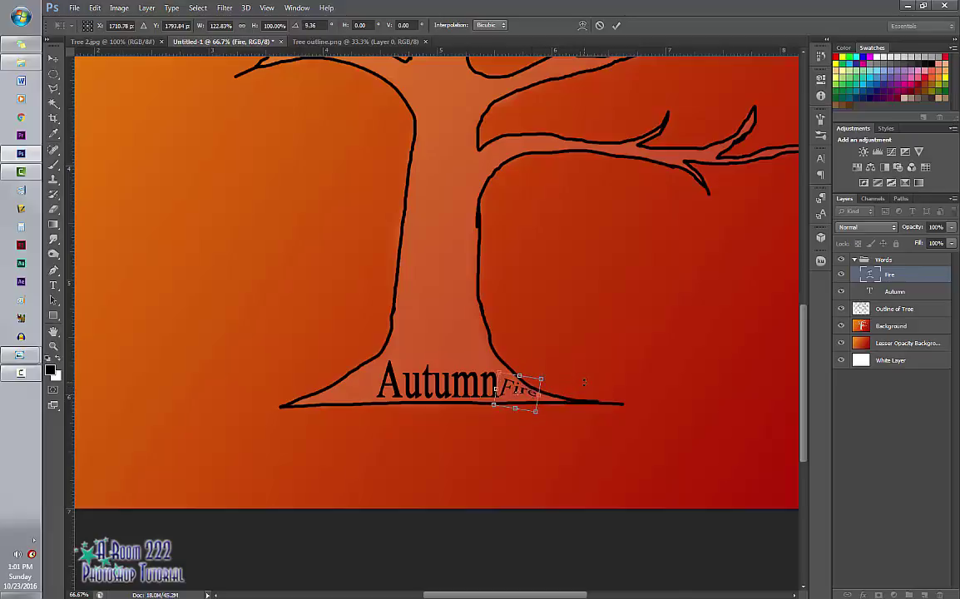
pyautogui.press('Return')
# Type the word 'Cozy' on a new text layer left of the trunk
pyautogui.click(924, 596)
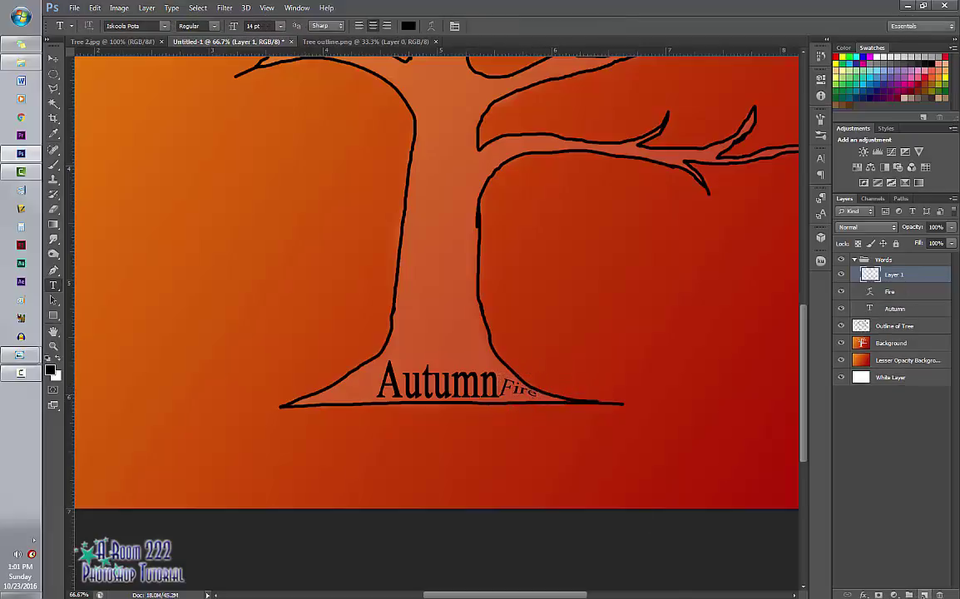
pyautogui.click(205, 334)
pyautogui.write('Cozy')
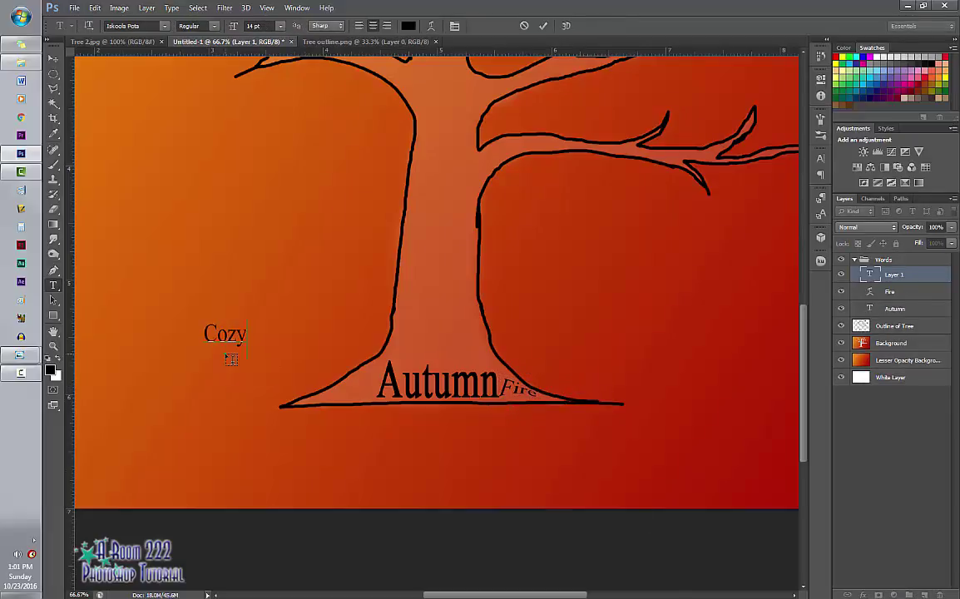
pyautogui.click(820, 157)
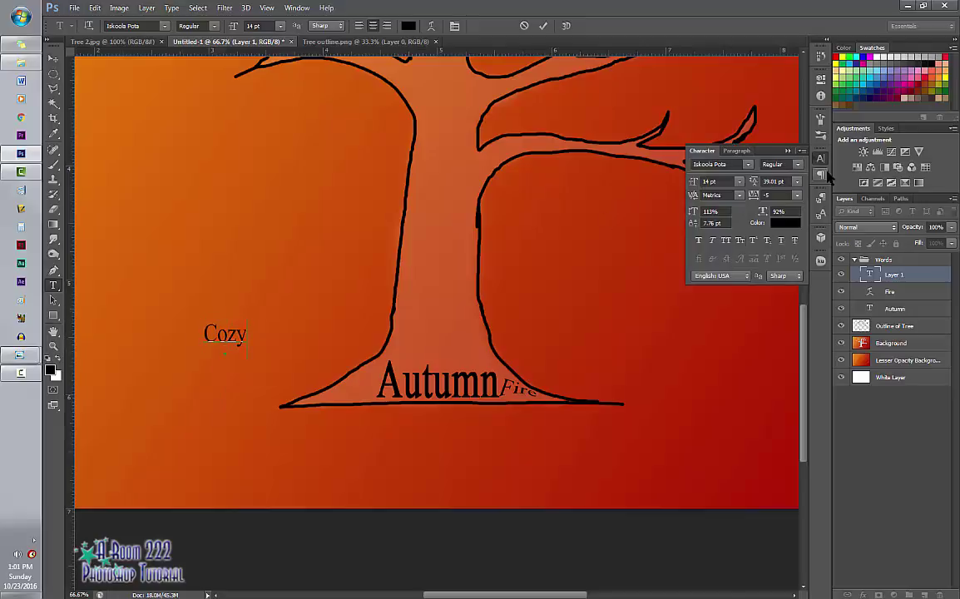
pyautogui.click(874, 275)
# Warp Cozy with the Arc Lower style and move it down left of Autumn
pyautogui.rightClick(897, 278)
pyautogui.click(709, 376)
pyautogui.click(241, 237)
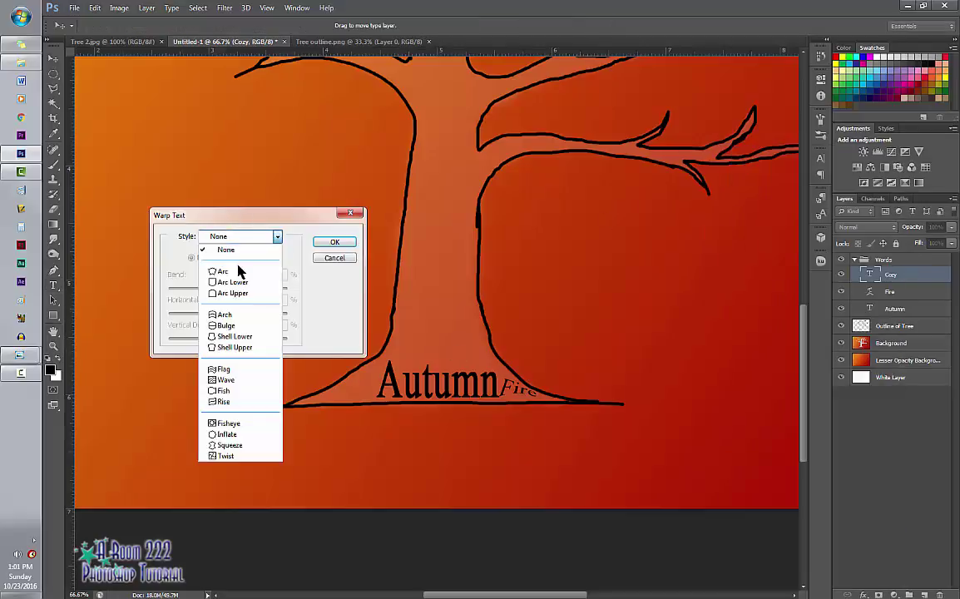
pyautogui.click(229, 282)
pyautogui.moveTo(248, 222); pyautogui.dragTo(491, 224)
pyautogui.moveTo(467, 312); pyautogui.dragTo(456, 343)
pyautogui.click(573, 241)
pyautogui.hotkey('ctrl', 't')
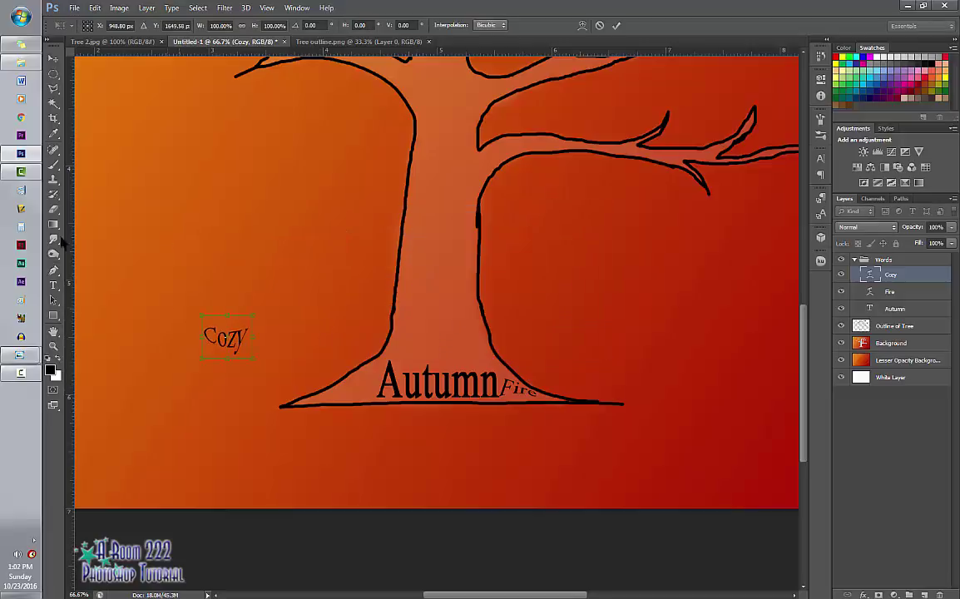
pyautogui.moveTo(224, 339); pyautogui.dragTo(331, 401)
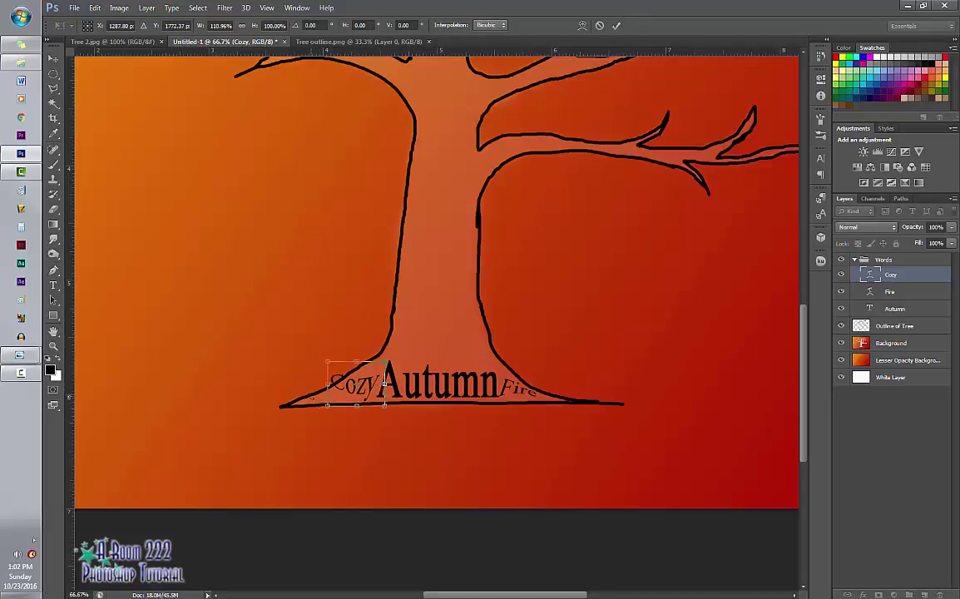
pyautogui.press('Return')
# Add the word 'Spice' and stretch it into place above Autumn
pyautogui.press('t')
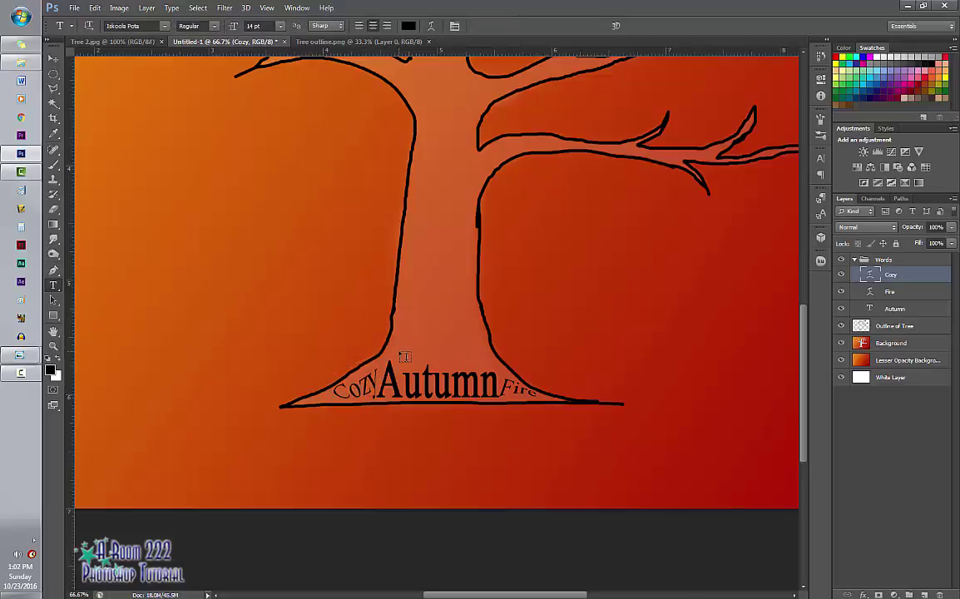
pyautogui.hotkey('ctrl', 'shift', 'alt', 'n')
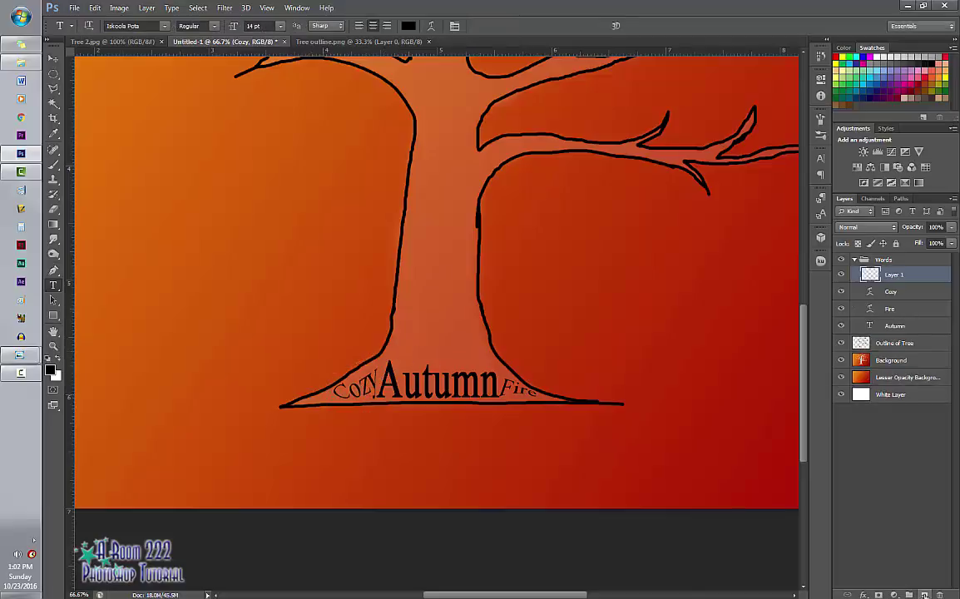
pyautogui.rightClick(834, 537)
pyautogui.press('Escape')
pyautogui.click(416, 301)
pyautogui.write('Spice')
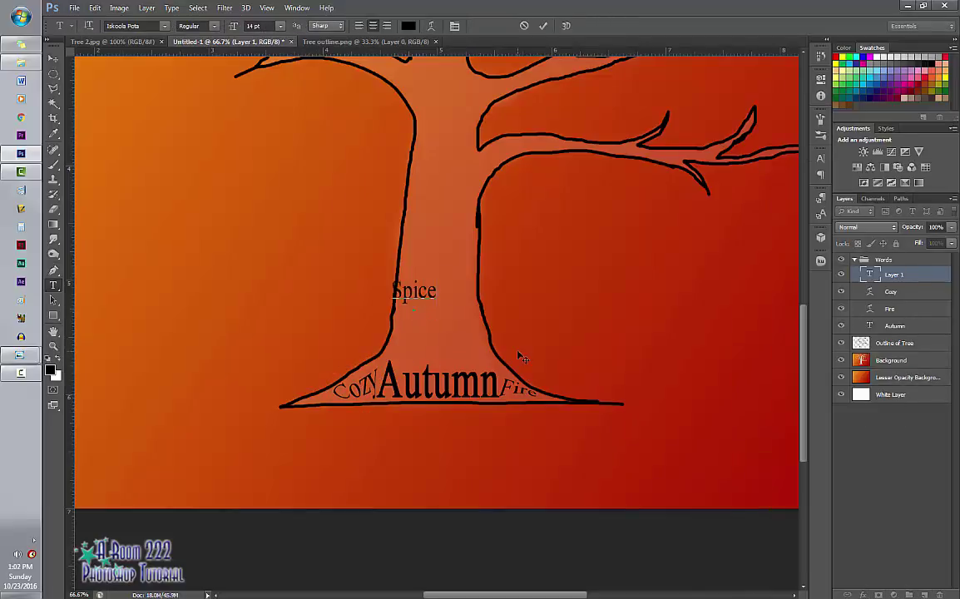
pyautogui.click(455, 26)
pyautogui.click(454, 26)
pyautogui.click(543, 26)
pyautogui.hotkey('ctrl', 't')
pyautogui.moveTo(413, 291); pyautogui.dragTo(492, 335)
pyautogui.press('Return')
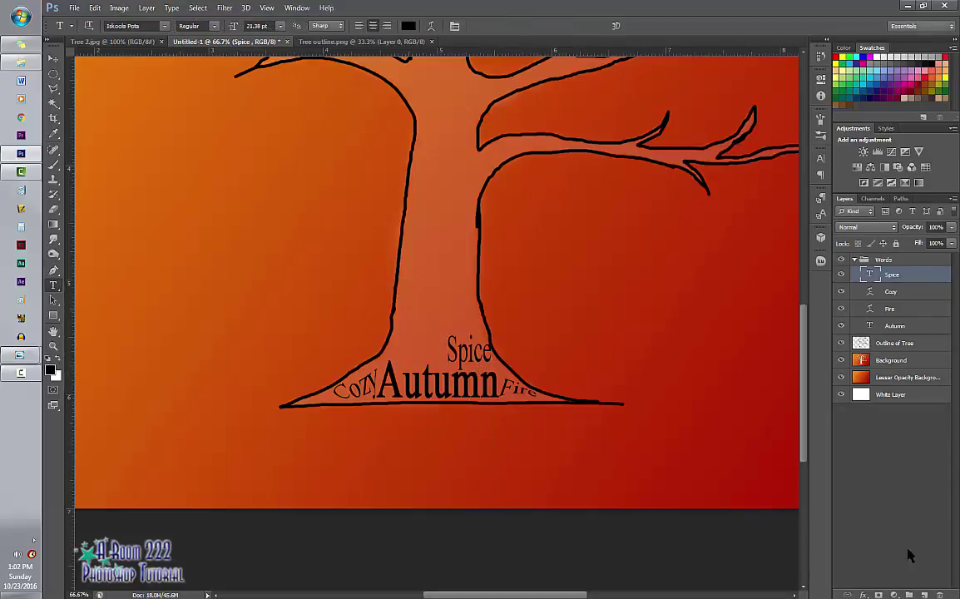
# Add the word 'Blanket', shrinking it and placing it beside Spice
pyautogui.hotkey('ctrl', 'shift', 'alt', 'n')
pyautogui.write('Blacket')
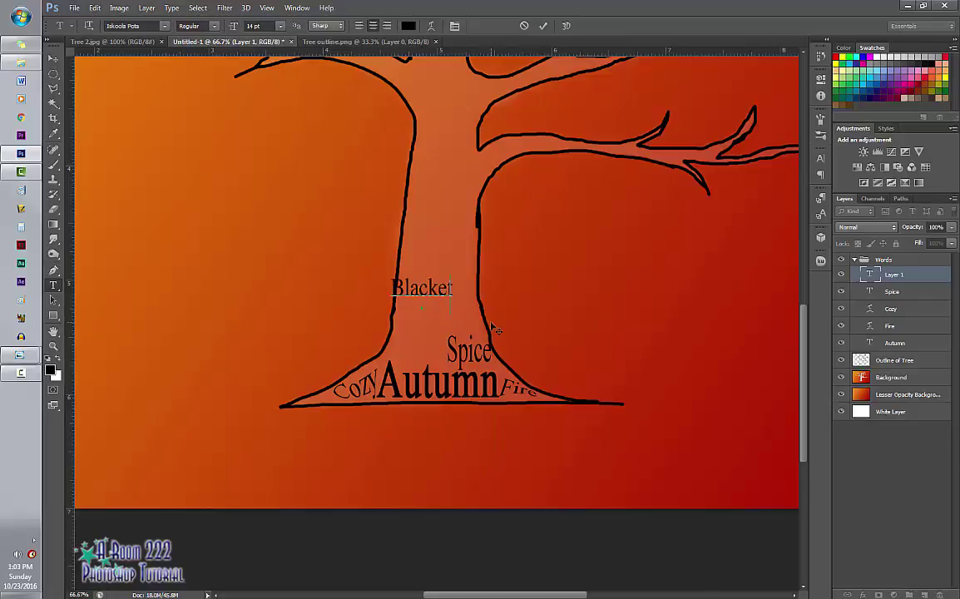
pyautogui.press('BackSpace')
pyautogui.press('BackSpace')
pyautogui.press('BackSpace')
pyautogui.press('BackSpace')
pyautogui.write('nket')
pyautogui.click(543, 25)
pyautogui.hotkey('ctrl', 't')
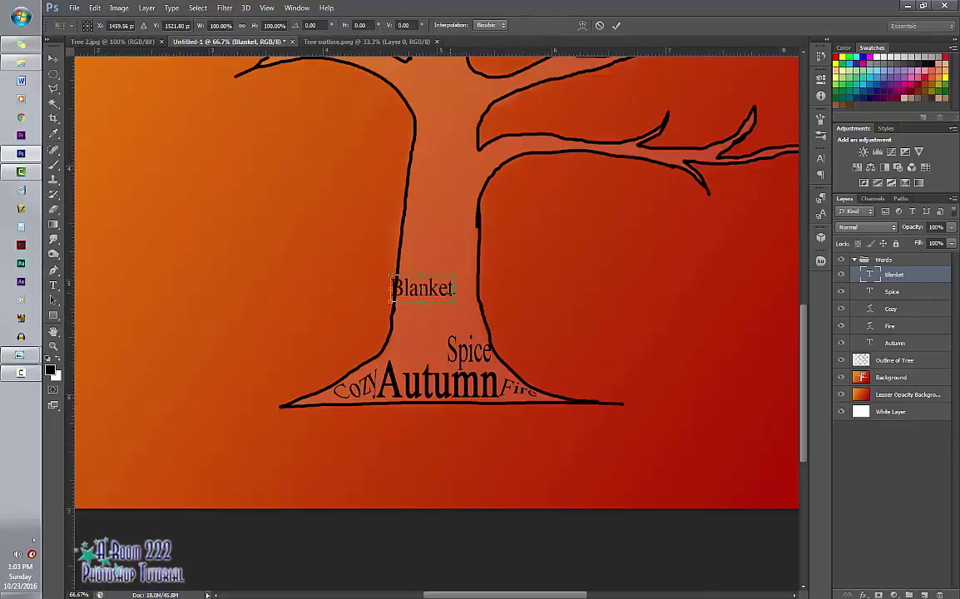
pyautogui.moveTo(408, 287); pyautogui.dragTo(390, 360)
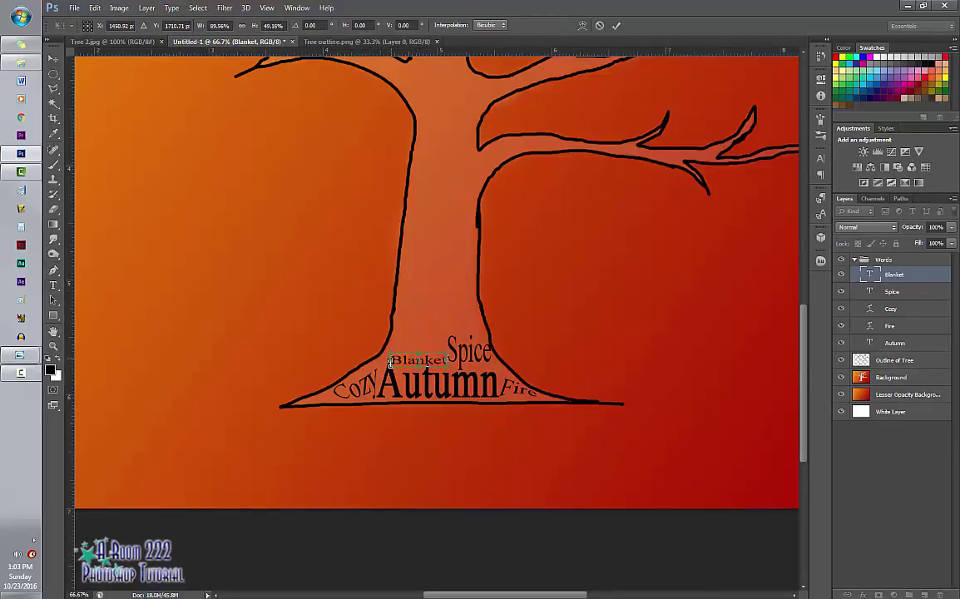
pyautogui.press('Return')
# Add 'Hot Cider' scaled taller and narrower beside Spice, then collapse the Words group
pyautogui.hotkey('ctrl', 'shift', 'alt', 'n')
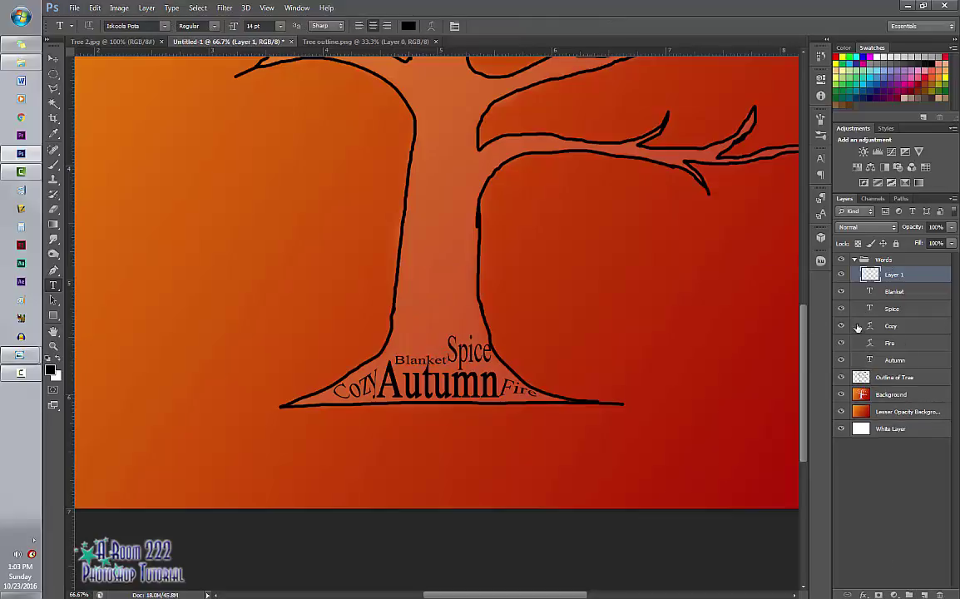
pyautogui.click(359, 310)
pyautogui.write('Hot Drinks')
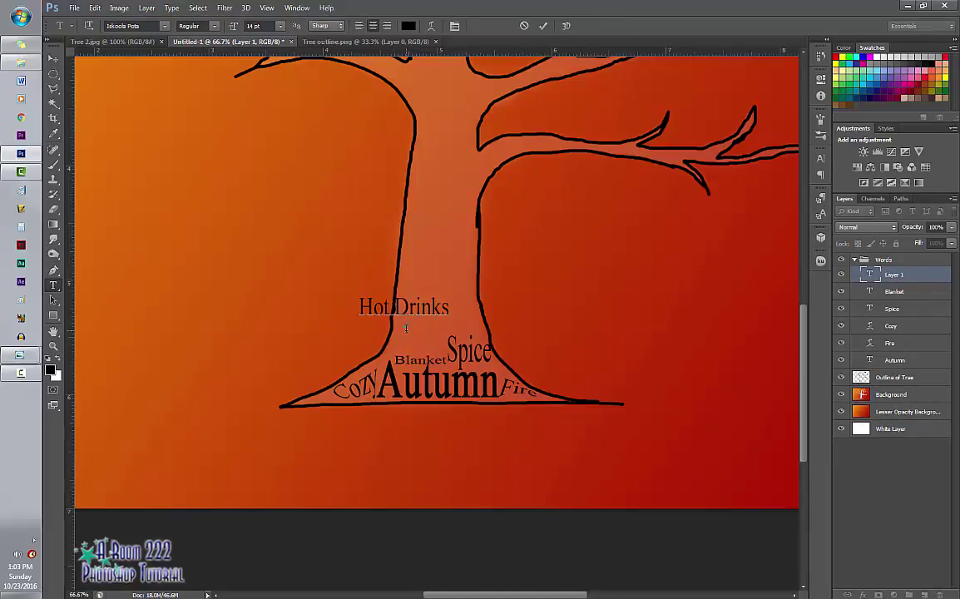
pyautogui.click(542, 26)
pyautogui.doubleClick(420, 307)
pyautogui.write('Cider')
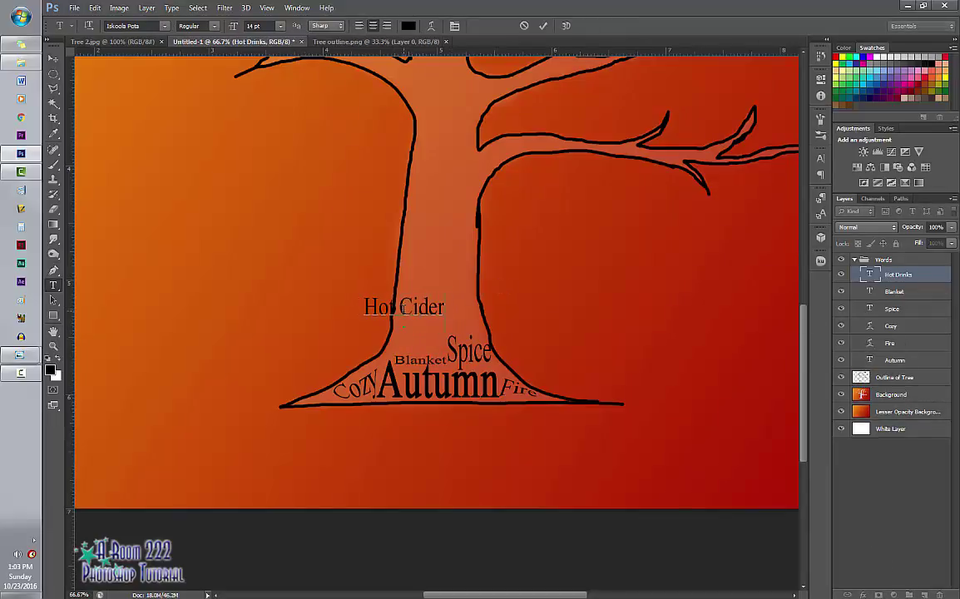
pyautogui.click(542, 25)
pyautogui.hotkey('ctrl', 't')
pyautogui.moveTo(404, 317); pyautogui.dragTo(420, 303)
pyautogui.press('Return')
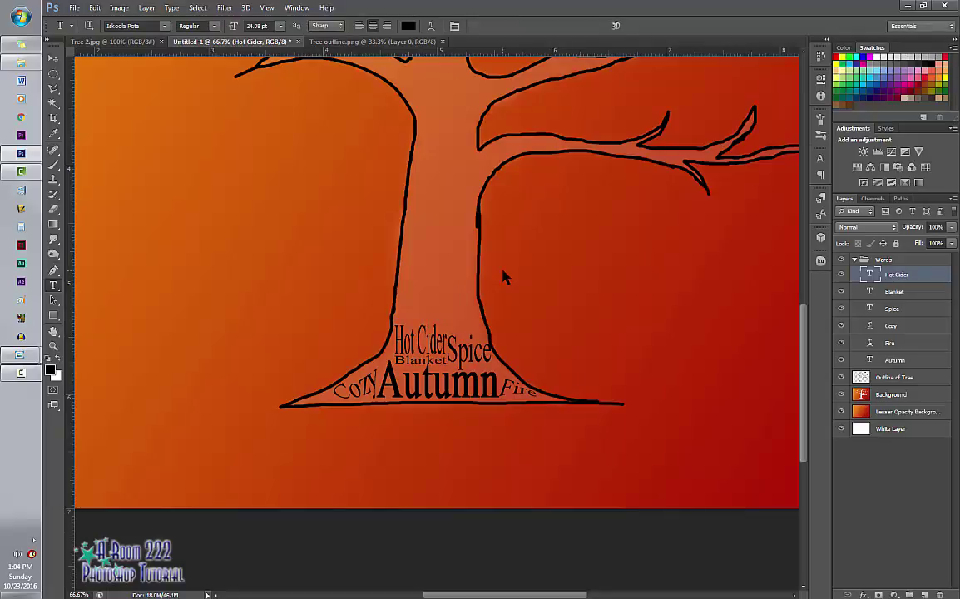
pyautogui.hotkey('ctrl', '0')
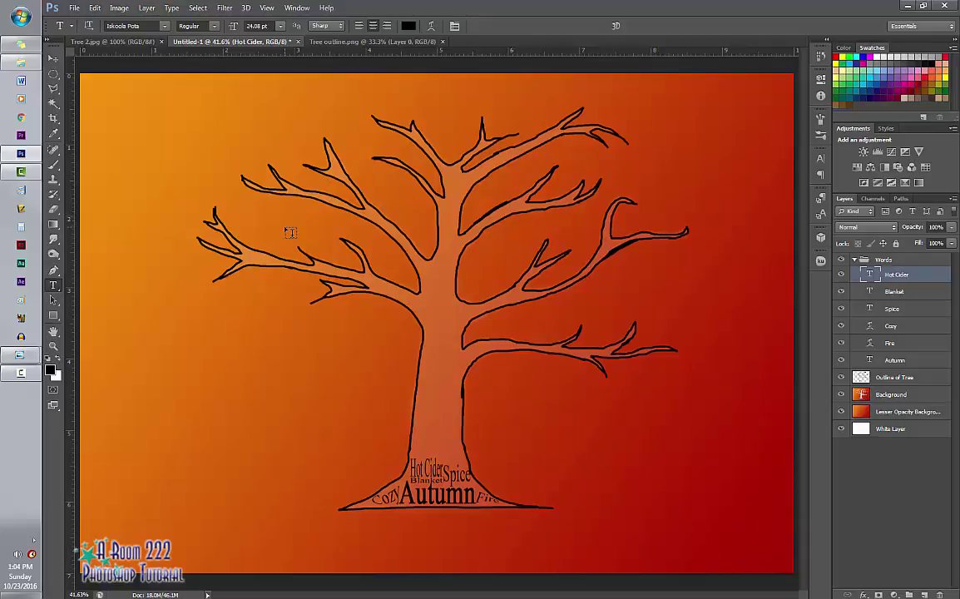
pyautogui.click(854, 260)
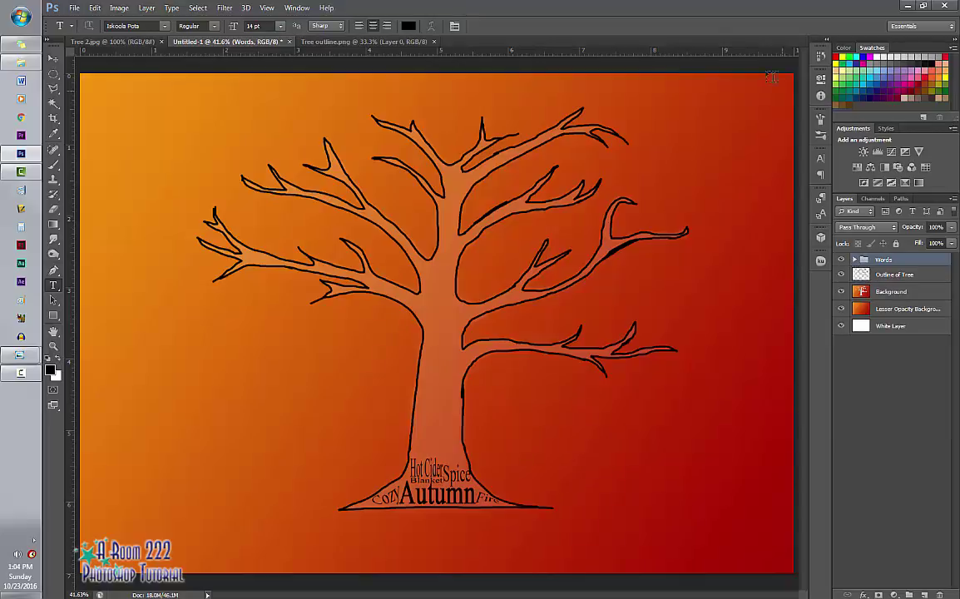
# Open Black Leaf Clipart from the Stock Photos > Objects folder as a new document
pyautogui.click(121, 10)
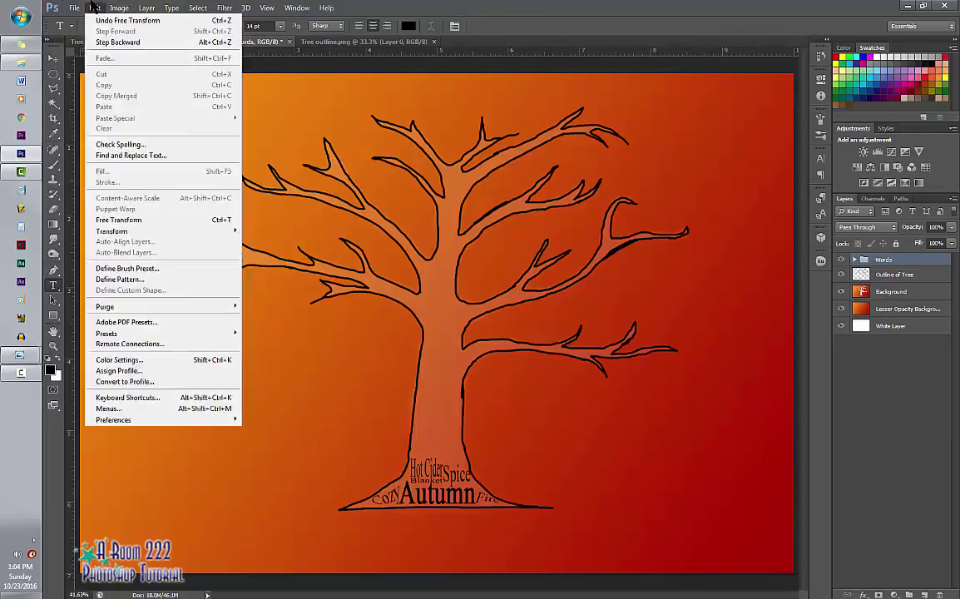
pyautogui.moveTo(75, 10)
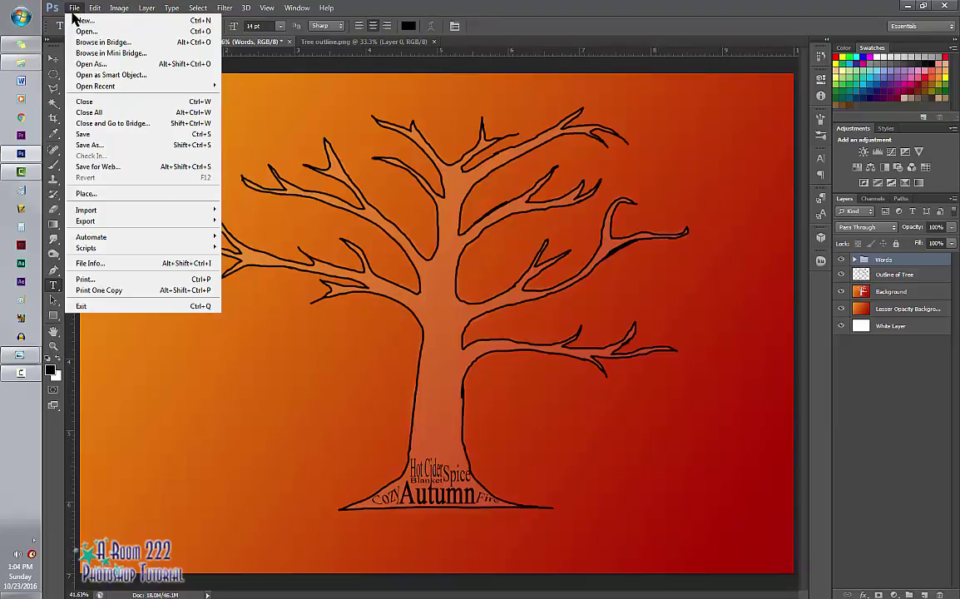
pyautogui.click(84, 33)
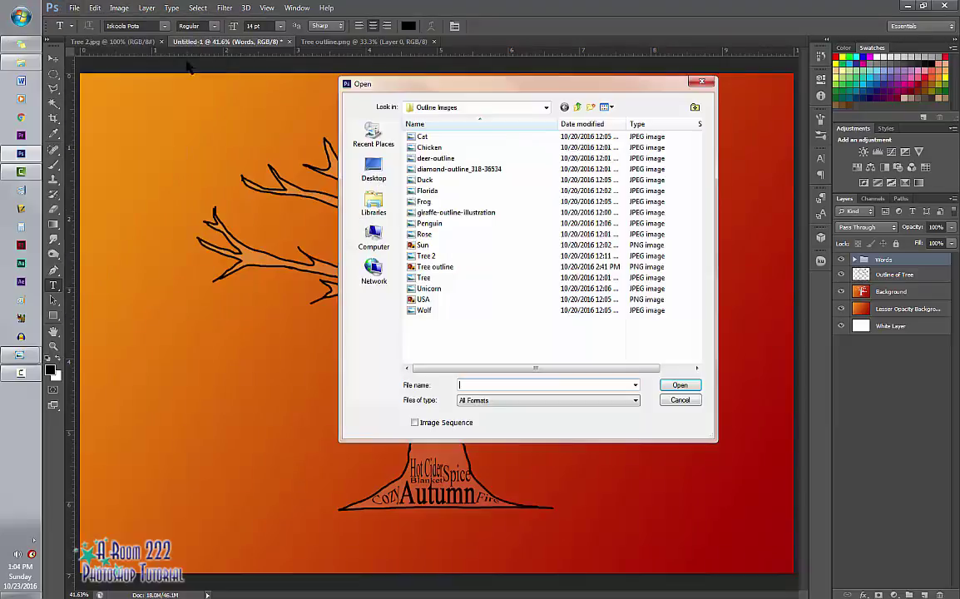
pyautogui.click(577, 107)
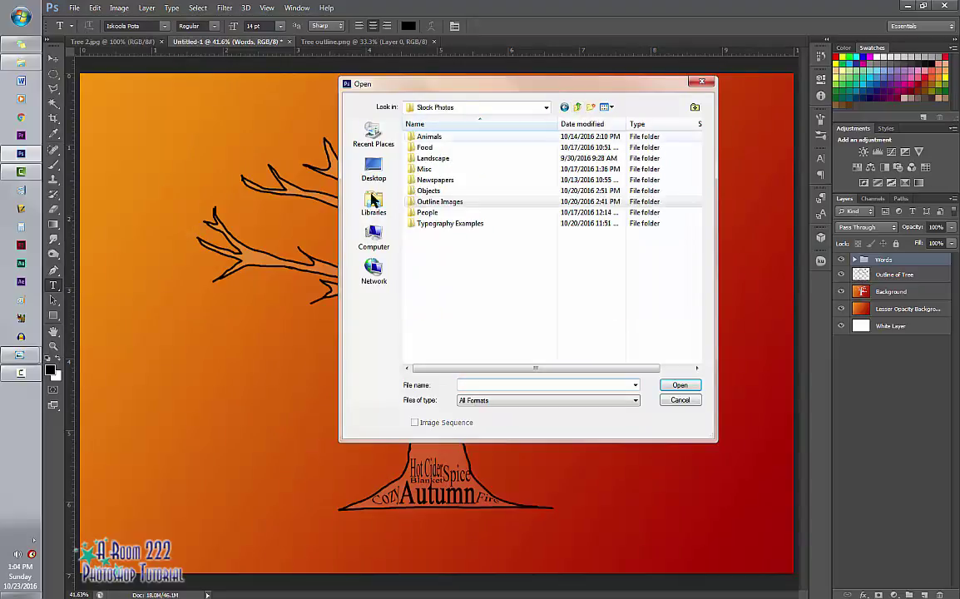
pyautogui.doubleClick(430, 190)
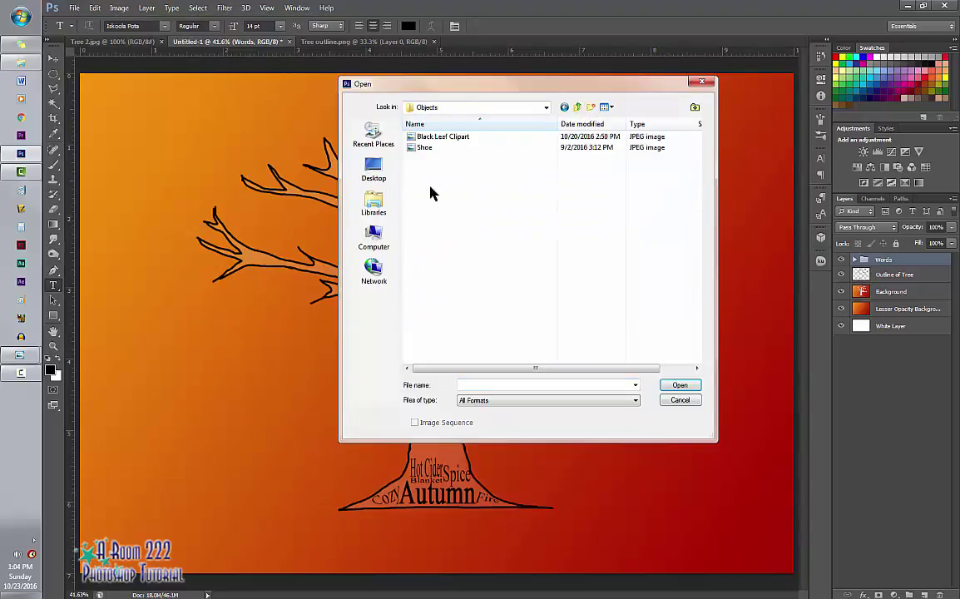
pyautogui.click(453, 138)
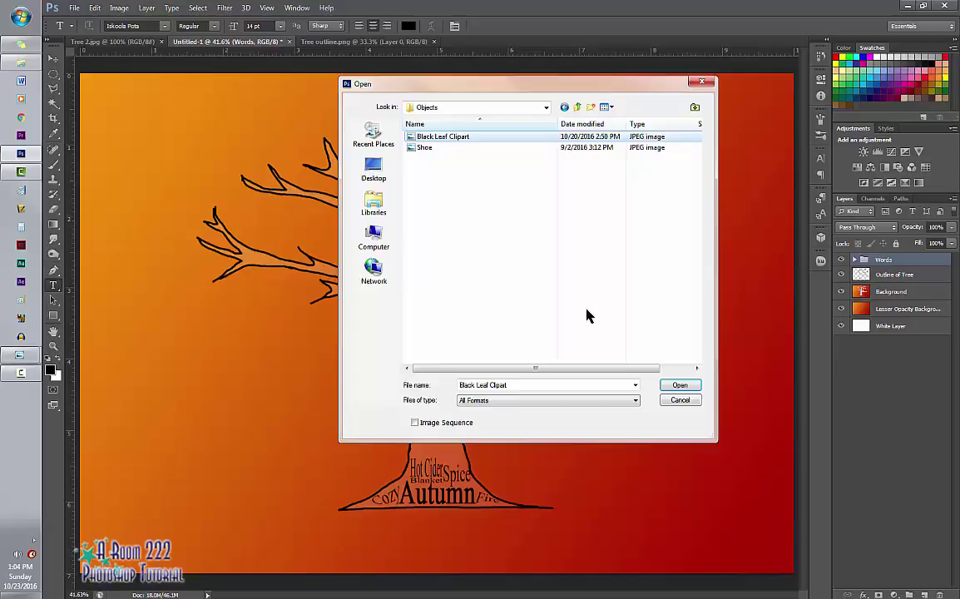
pyautogui.click(678, 386)
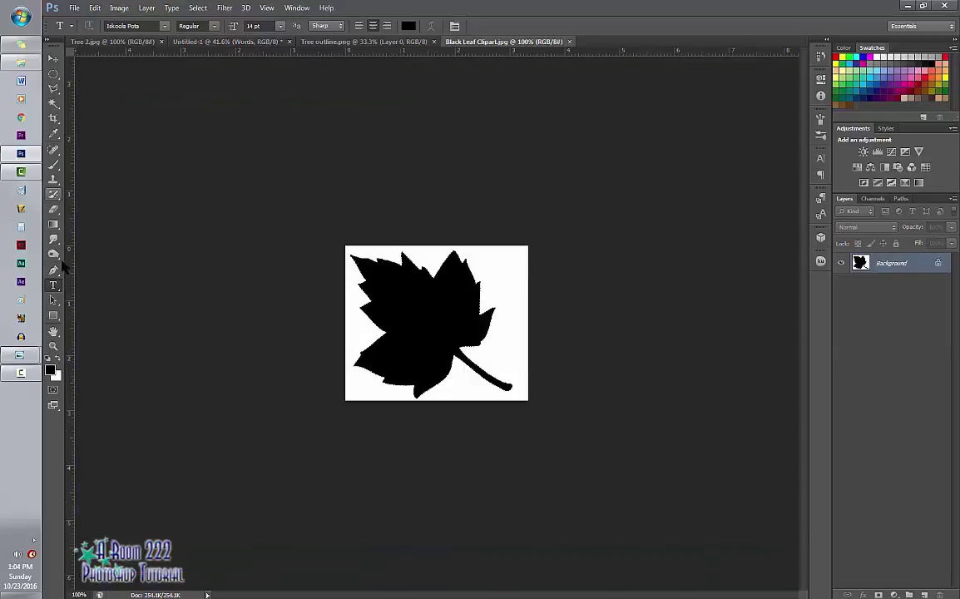
# Erase the leaf's white background with the Magic Eraser and drag the leaf into the poster
pyautogui.click(54, 211)
pyautogui.moveTo(53, 211); pyautogui.dragTo(92, 213)
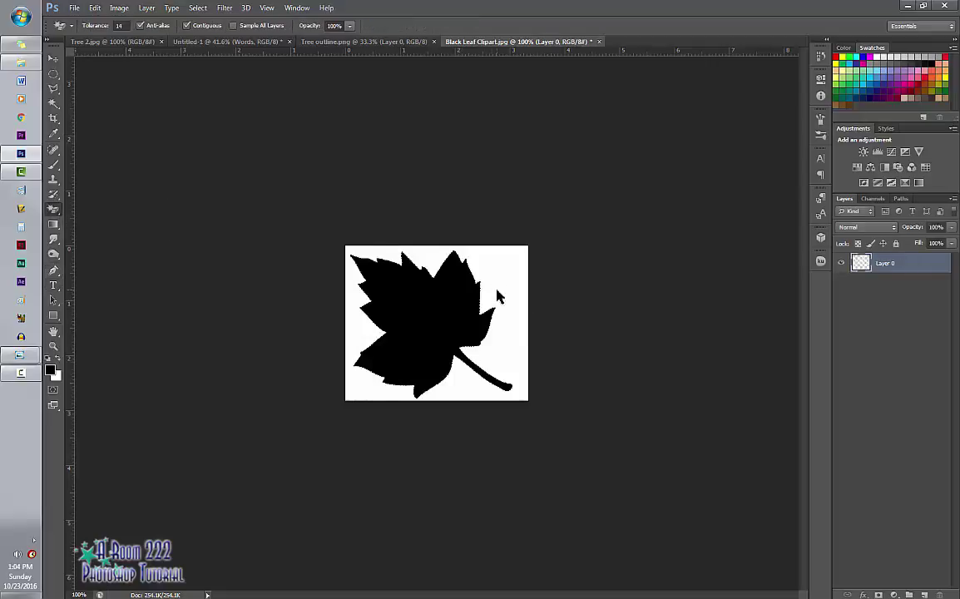
pyautogui.click(499, 294)
pyautogui.moveTo(499, 42); pyautogui.dragTo(555, 79)
pyautogui.press('v')
pyautogui.moveTo(582, 166); pyautogui.dragTo(391, 187)
pyautogui.moveTo(541, 80); pyautogui.dragTo(107, 42)
pyautogui.click(113, 42)
pyautogui.click(225, 41)
# Shrink the leaf to about 28% and place it on the trunk base above Spice
pyautogui.hotkey('ctrl', 't')
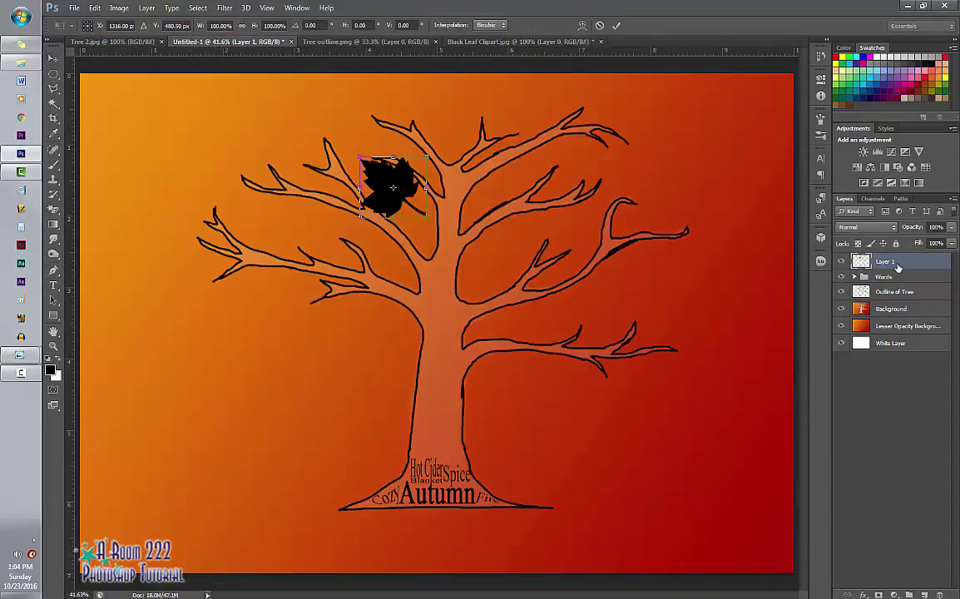
pyautogui.moveTo(425, 158); pyautogui.dragTo(454, 449)
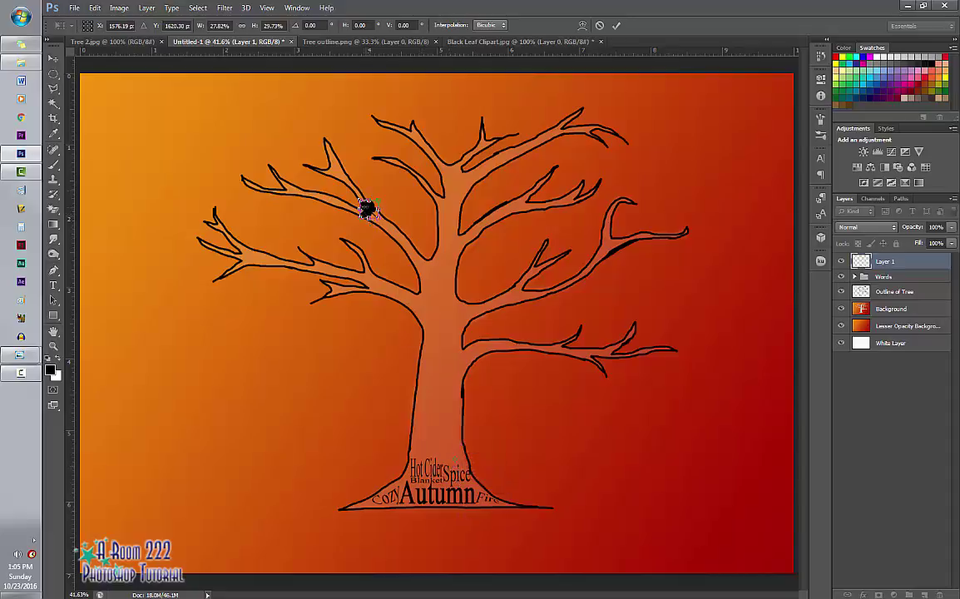
pyautogui.moveTo(366, 208); pyautogui.dragTo(450, 453)
pyautogui.press('Return')
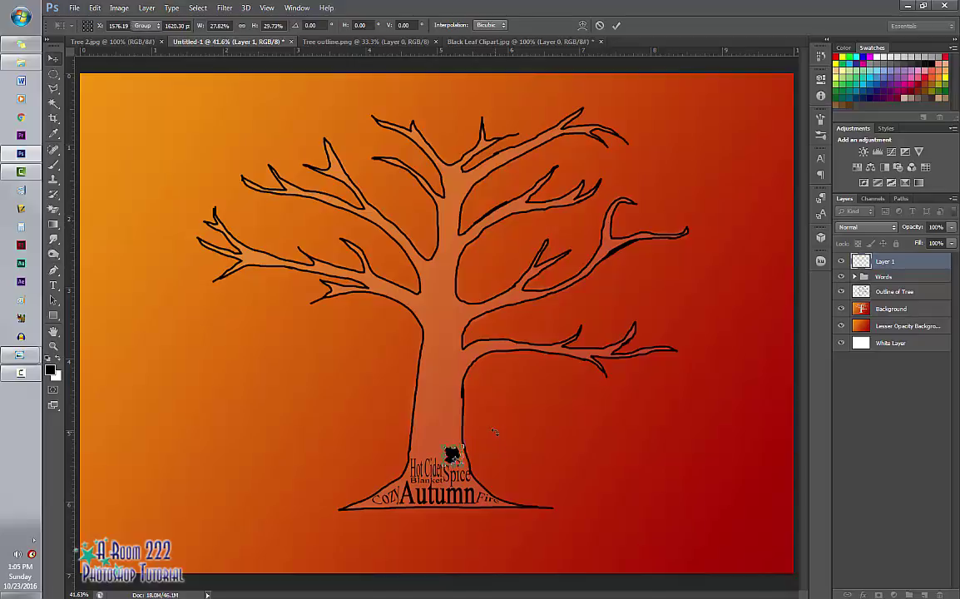
pyautogui.hotkey('ctrl', '0')
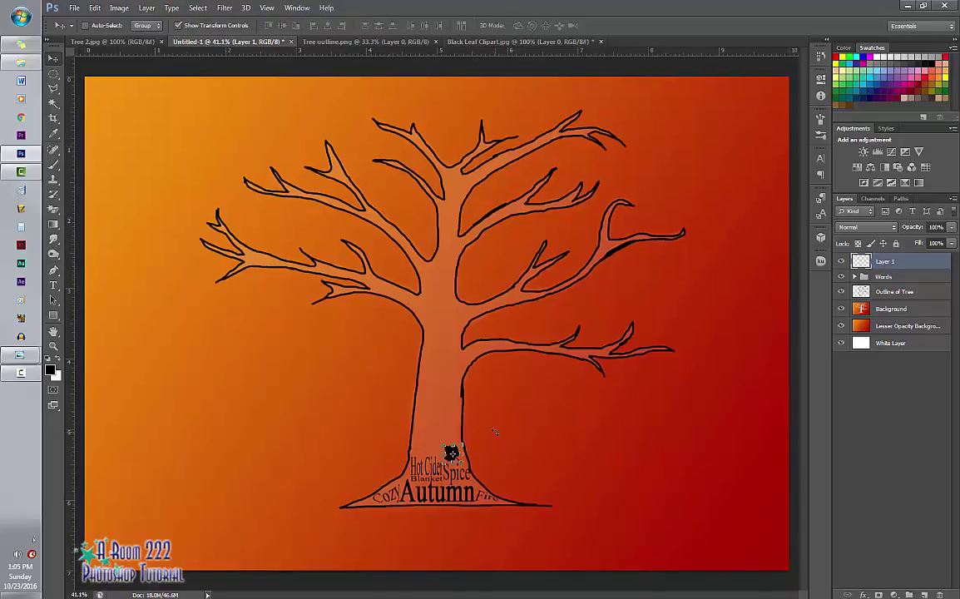
pyautogui.hotkey('ctrl', '1')
pyautogui.scroll(-5, 802, 287)
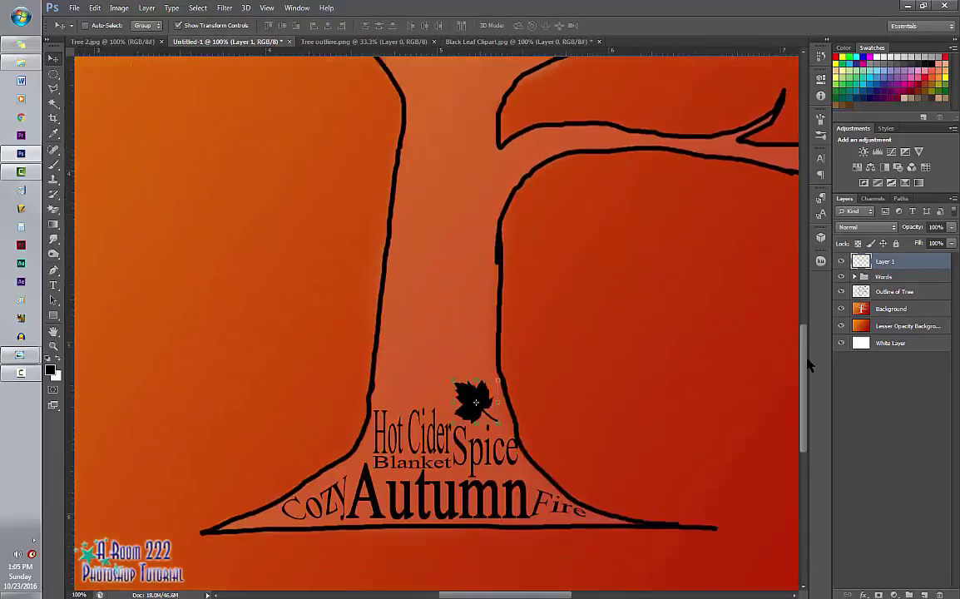
pyautogui.hotkey('ctrl', 't')
pyautogui.moveTo(497, 277); pyautogui.dragTo(479, 304)
pyautogui.press('Return')
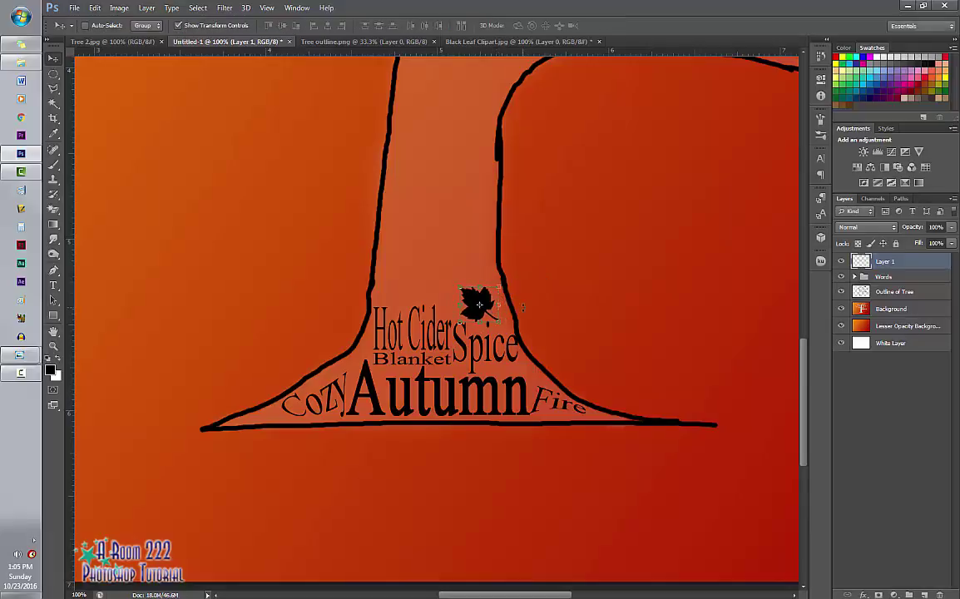
pyautogui.hotkey('ctrl', '0')
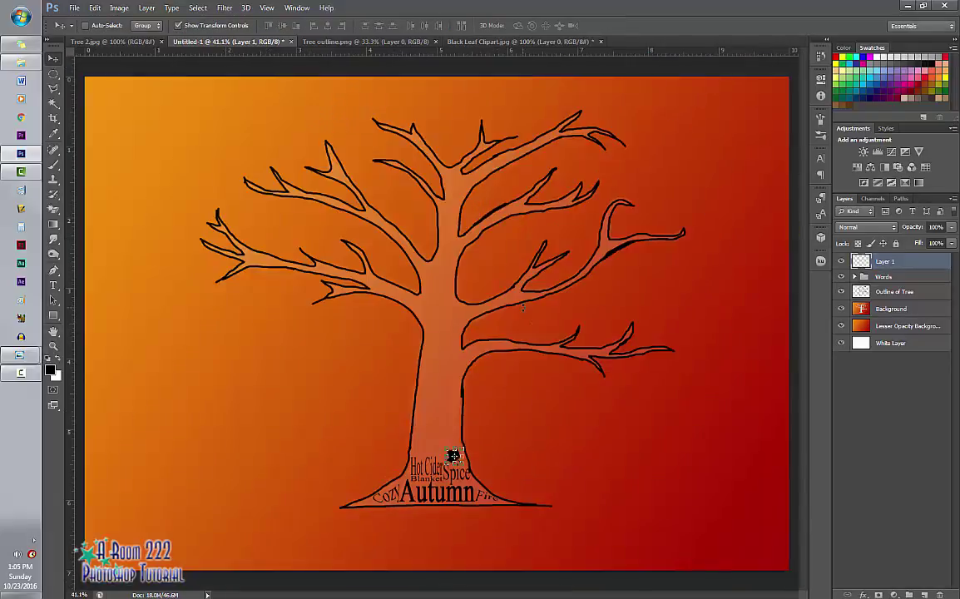
pyautogui.click(888, 391)
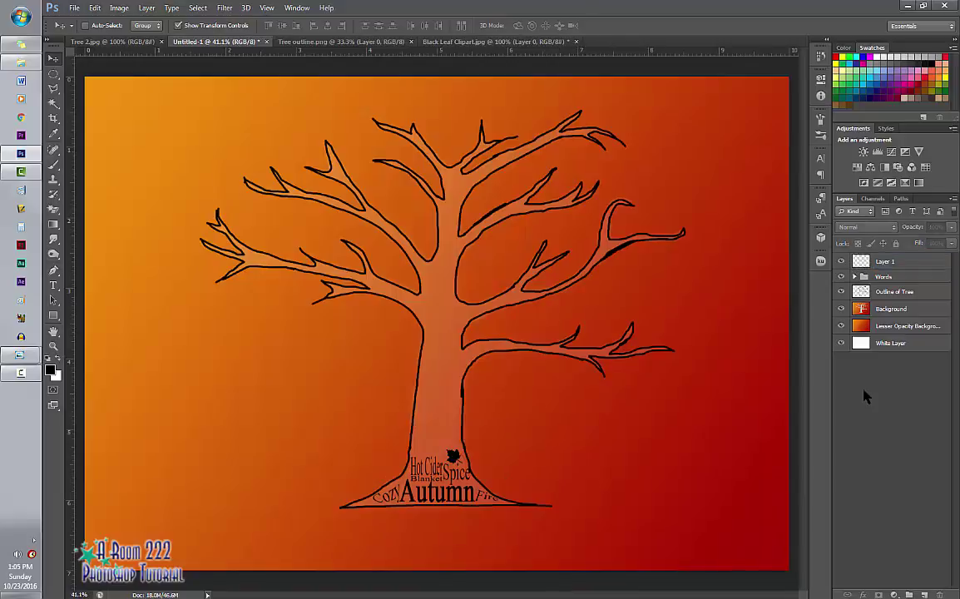